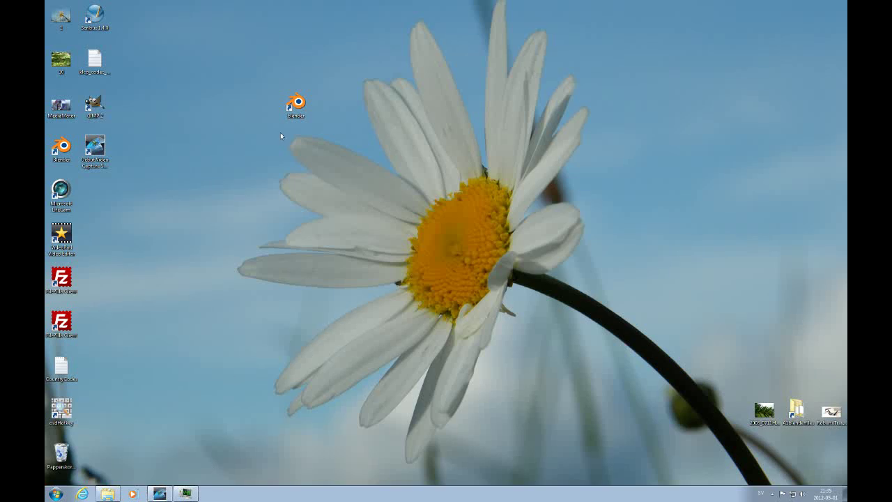
Launch Blender from the desktop, dismiss the splash screen, and show the File > Open Recent list
double_click(299, 101)
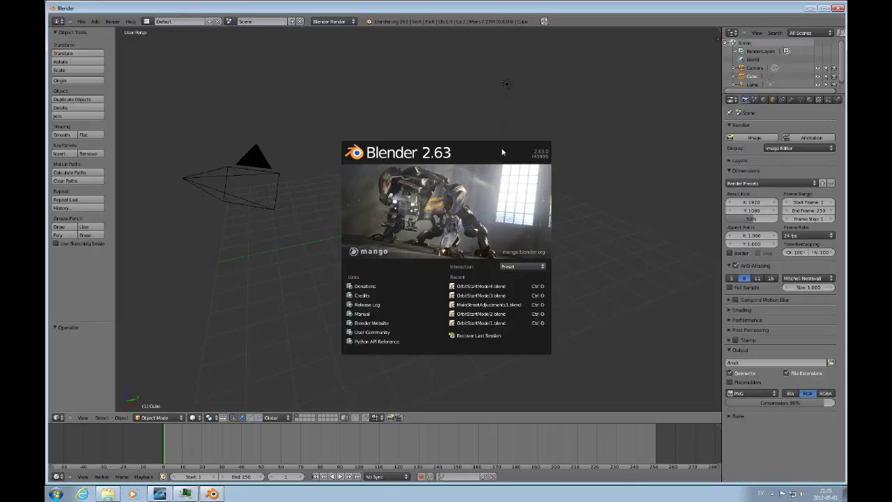
left_click(327, 115)
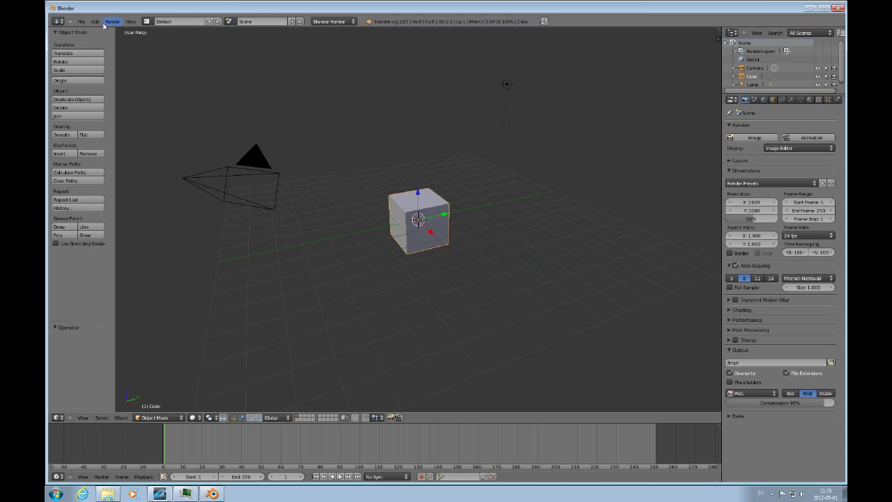
left_click(81, 21)
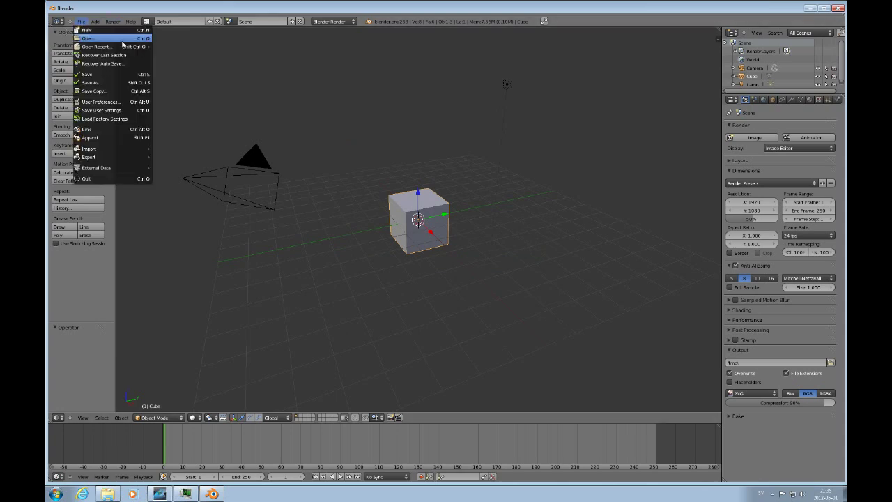
mouse_move(112, 49)
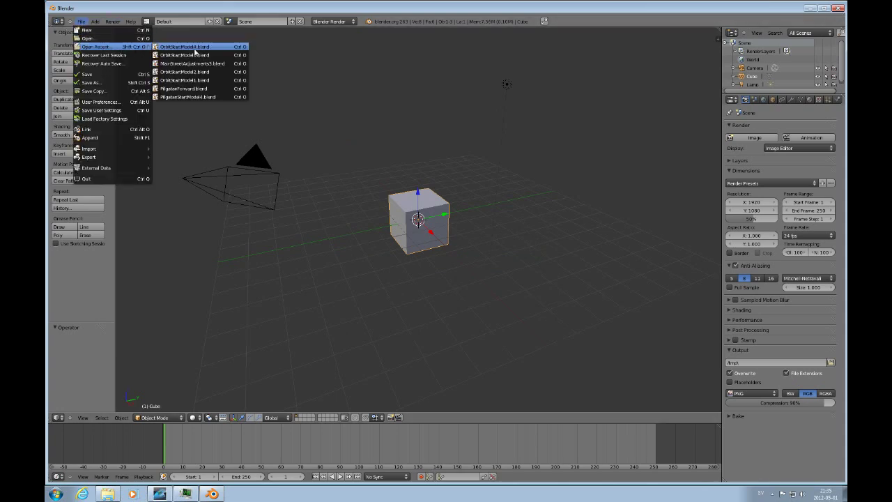
Open OrbitStartModel3.blend, play the car animation, stop it, and render frame 259
left_click(194, 56)
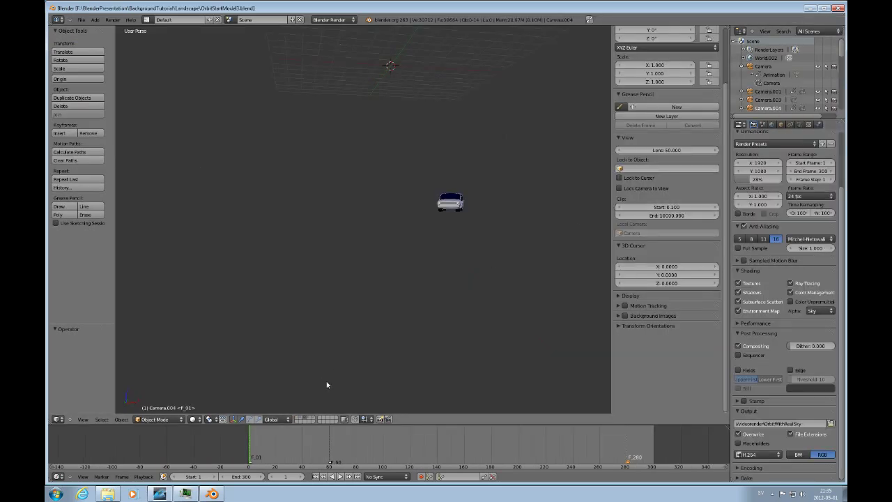
left_click(340, 476)
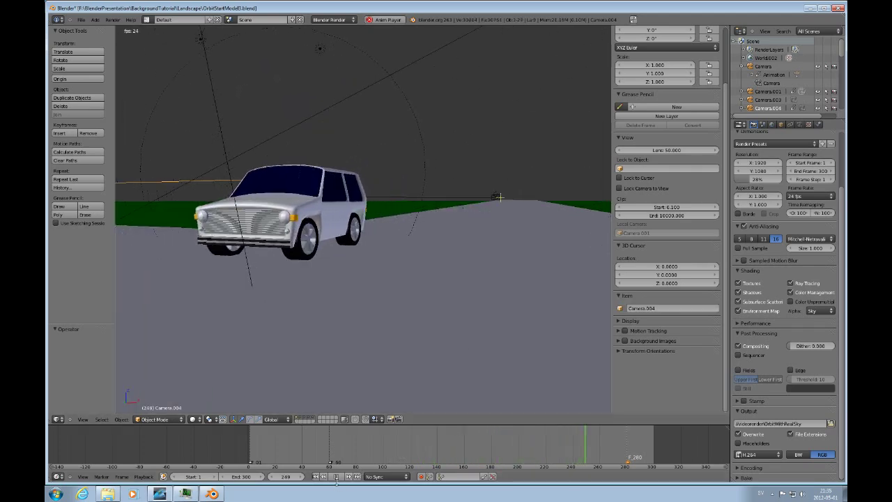
key("alt+a")
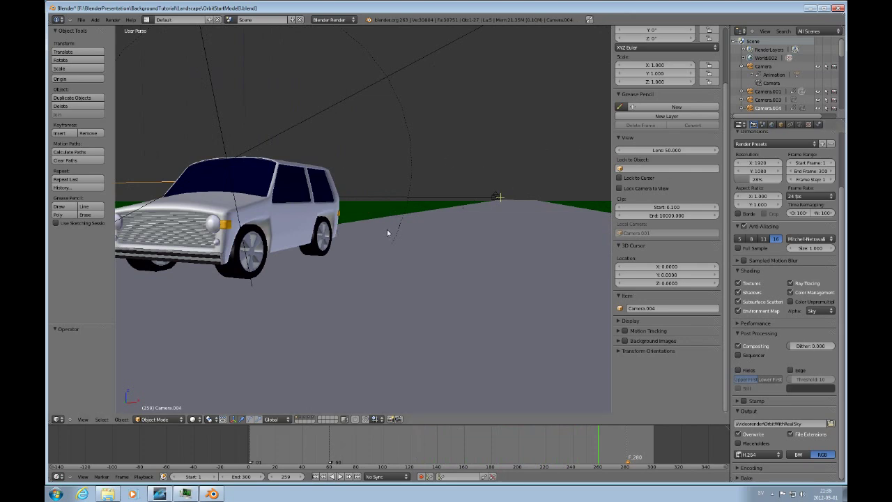
key("F12")
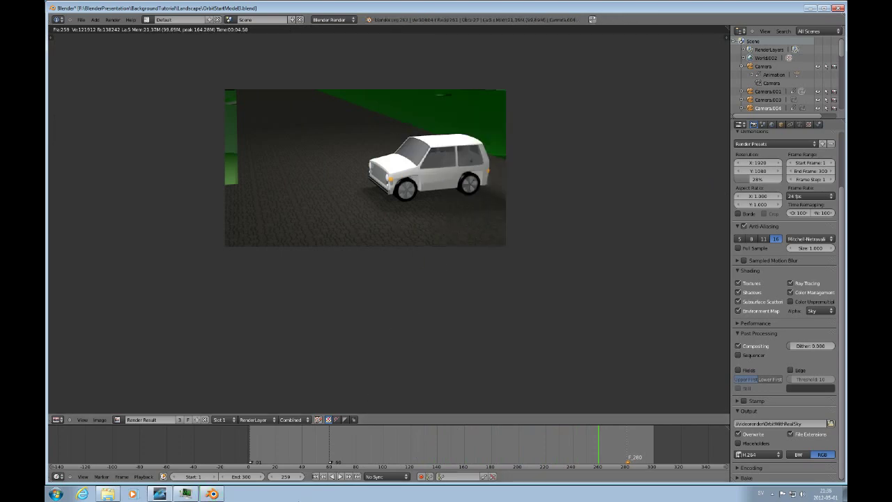
Render frame 1, enable the world sky texture's Horizon influence, and re-render to show clouds
left_click(315, 477)
key("F12")
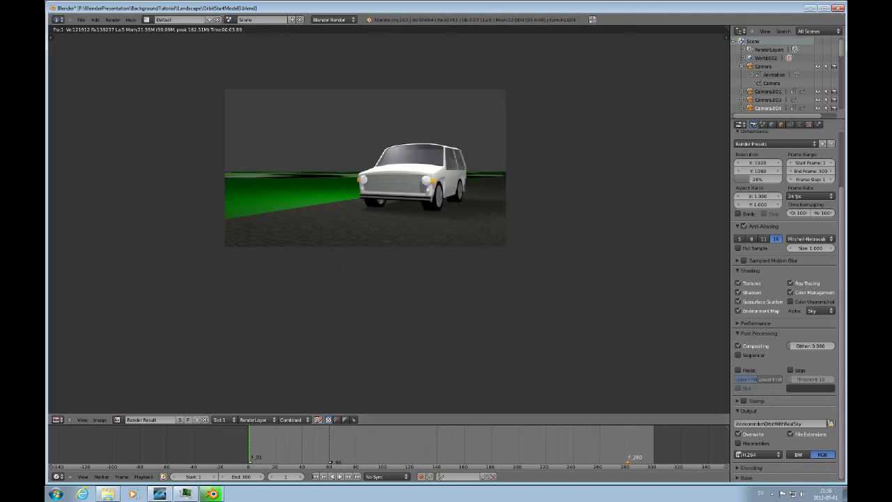
left_click(808, 124)
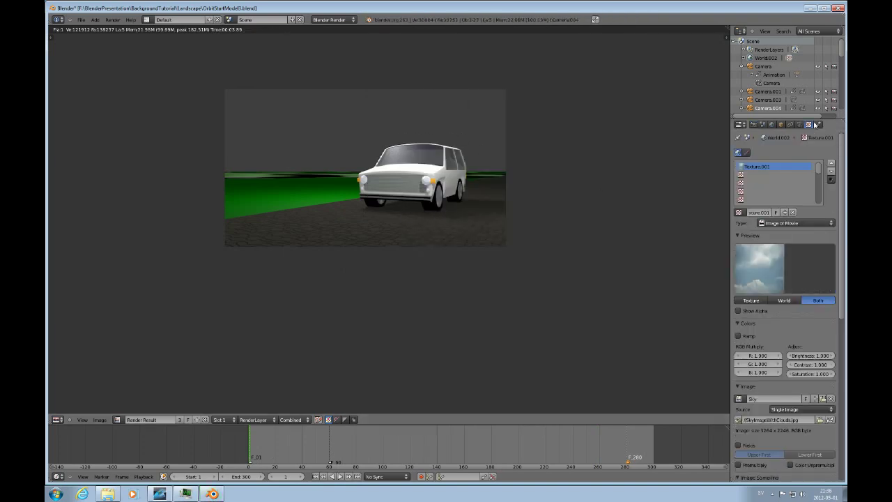
left_click_drag(843, 164, 830, 359)
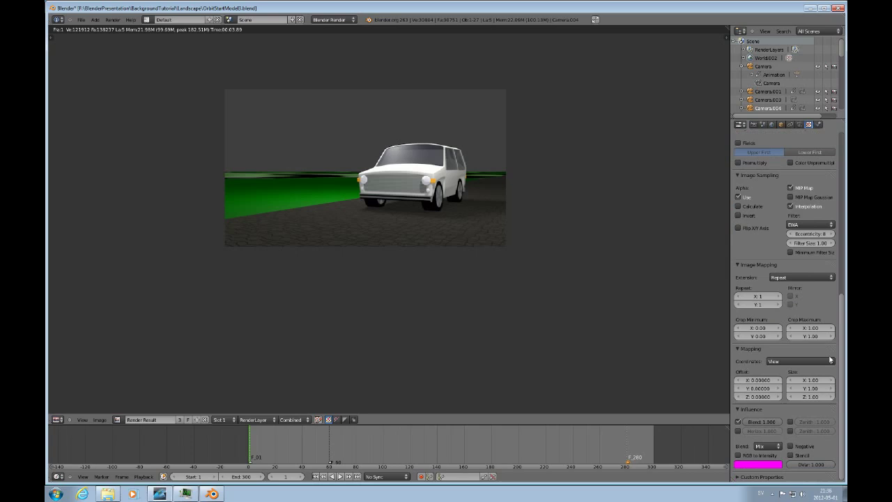
left_click(739, 431)
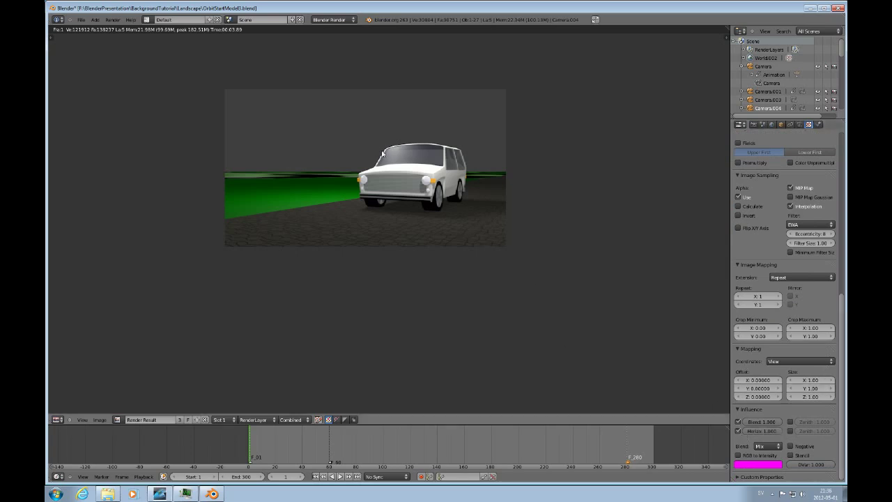
key("F12")
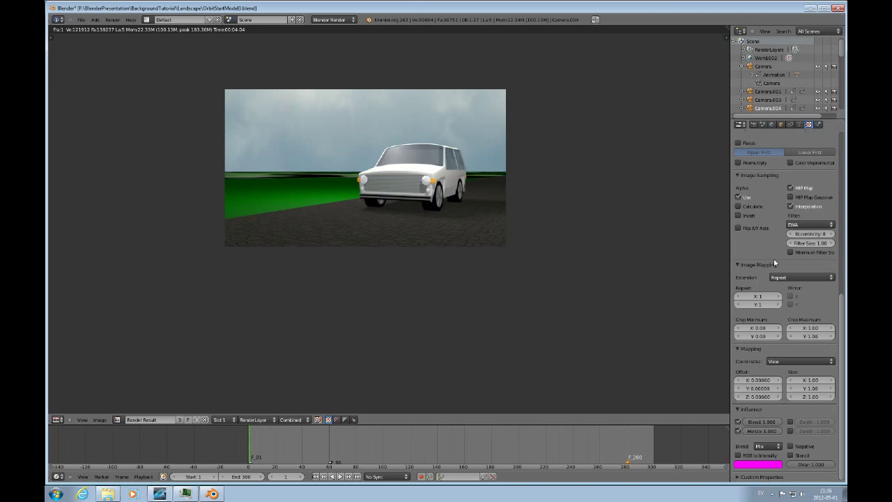
left_click(81, 19)
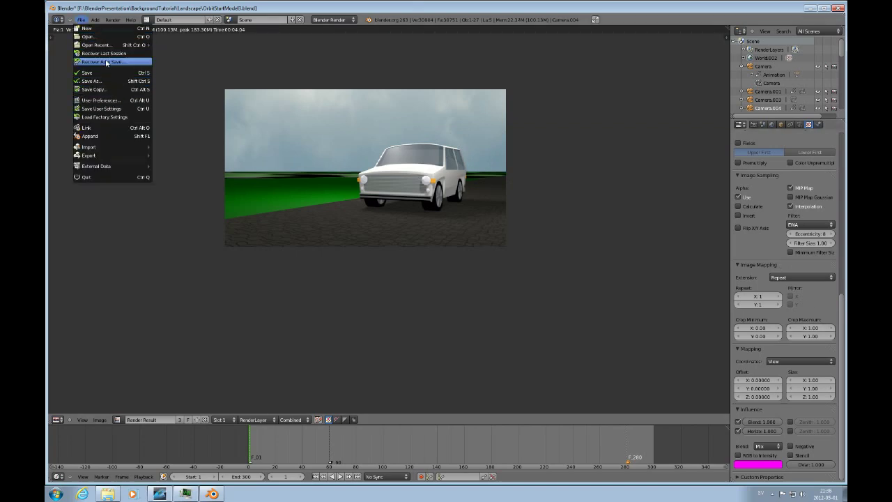
Open OrbitStartModel4.blend and show the camera-line, car-path and ground-plane layers
mouse_move(101, 46)
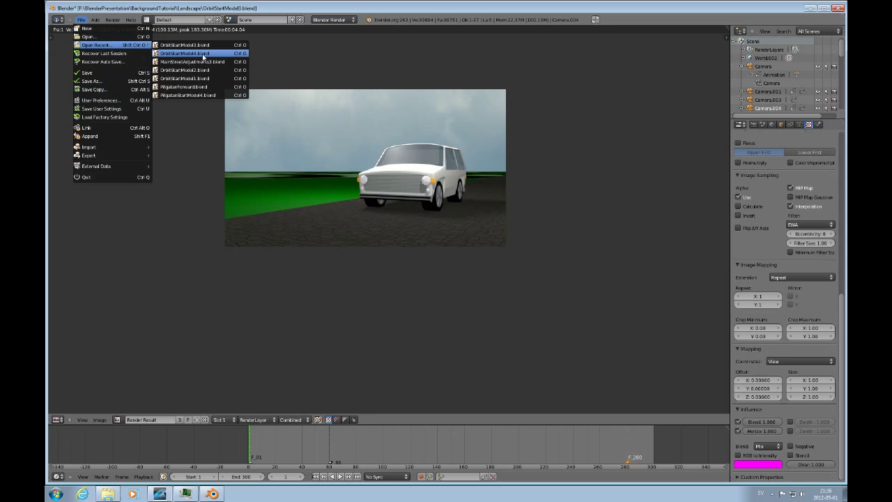
left_click(185, 52)
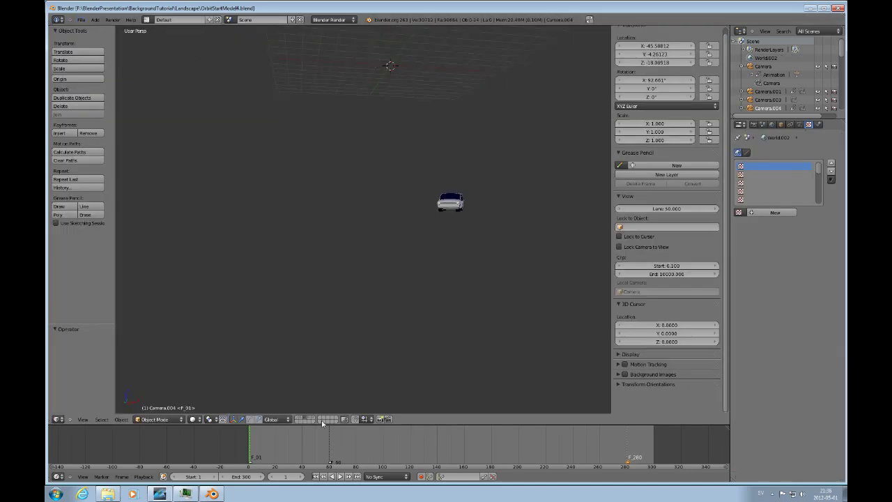
left_click(299, 418)
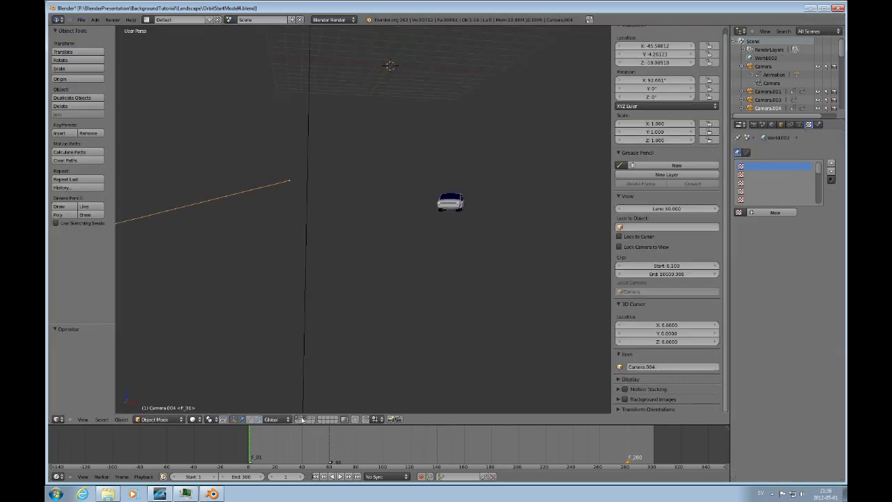
left_click(302, 419, "shift")
left_click(311, 419, "shift")
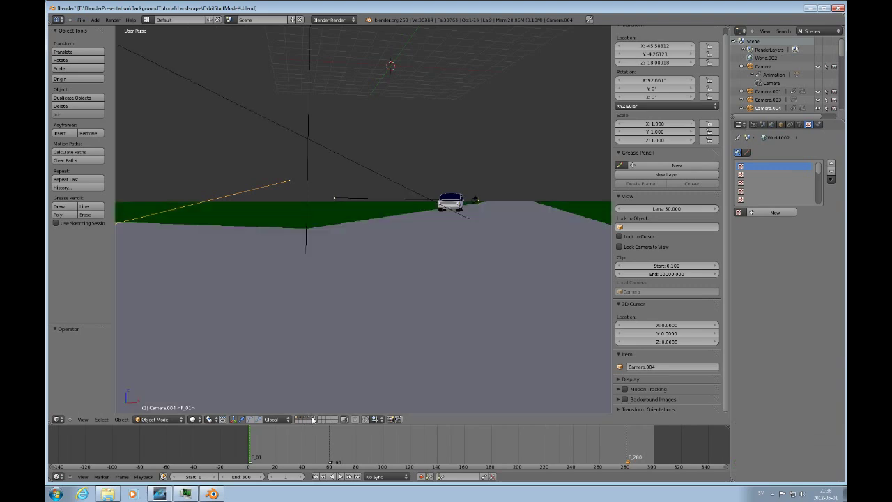
Add a new world texture, Texture.001, and change its type from Clouds to Image or Movie
left_click(772, 125)
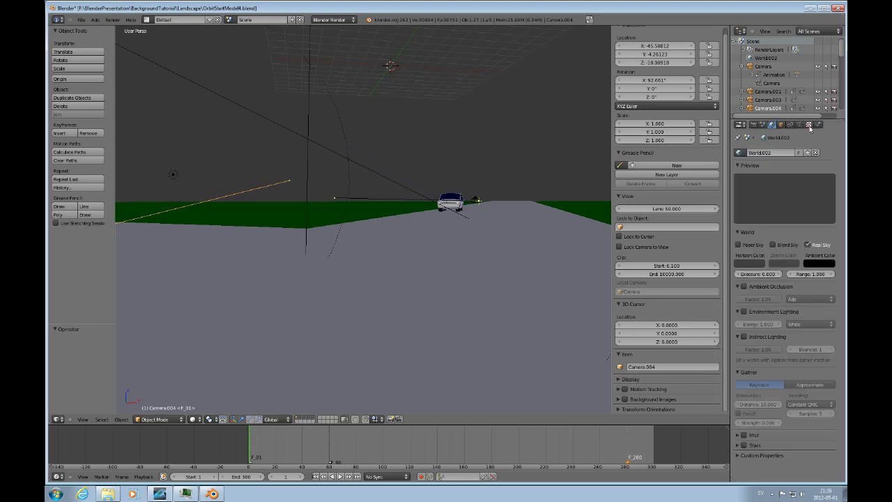
left_click(809, 124)
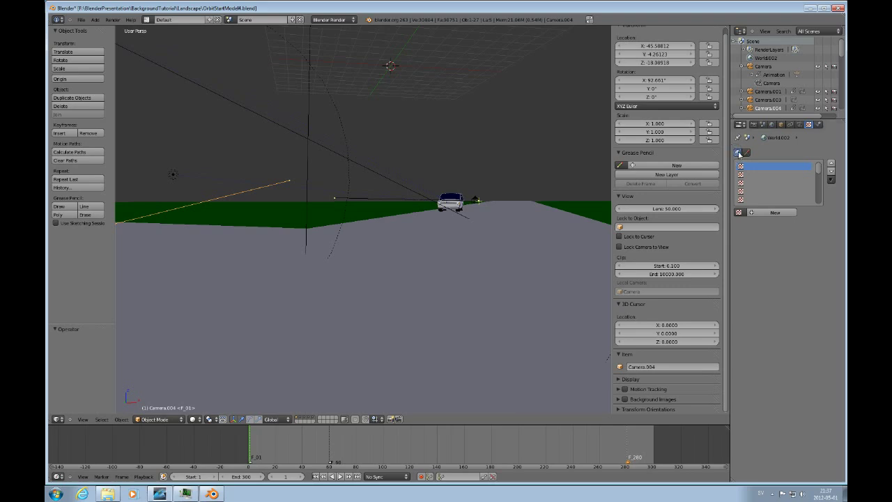
left_click(770, 212)
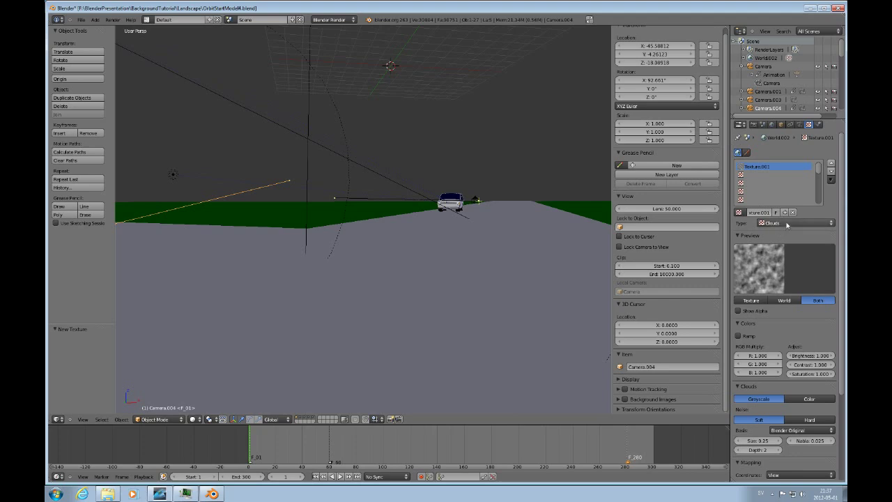
left_click(778, 223)
left_click(779, 169)
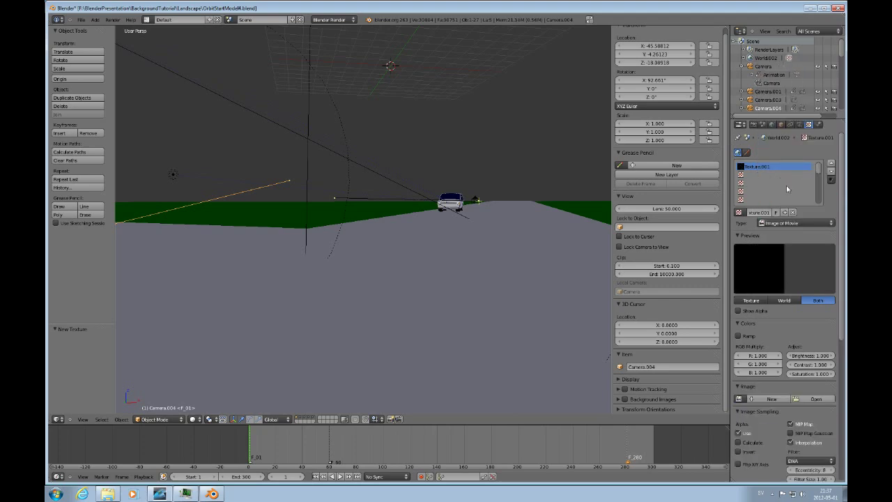
scroll(839, 322, "down", 3)
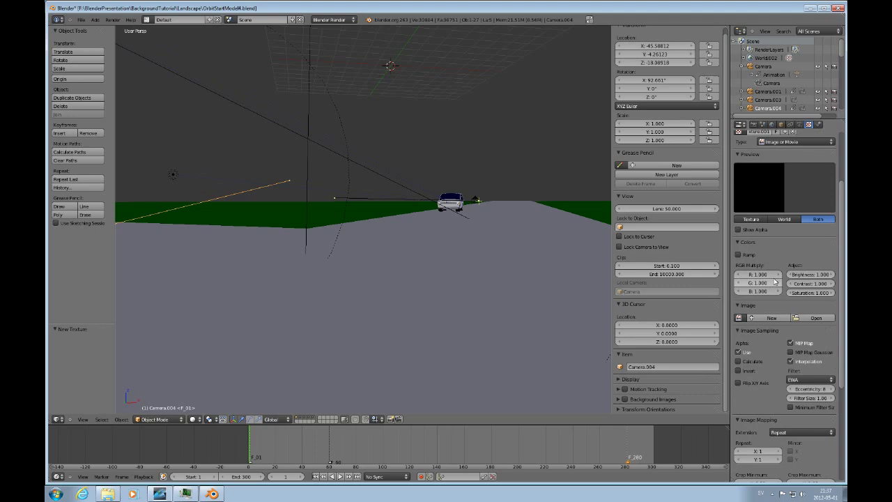
Create a new image named OurSky, then load SkyImageWithClouds.jpg into the world texture
left_click(754, 319)
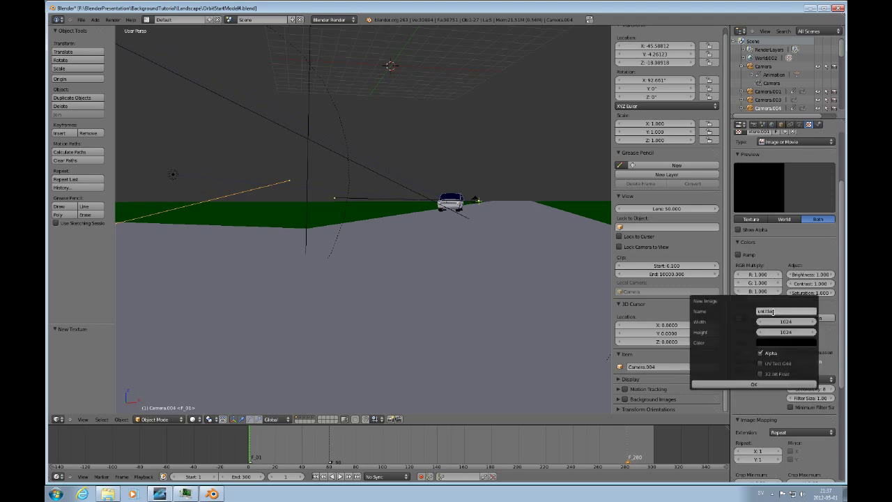
type("GradSky")
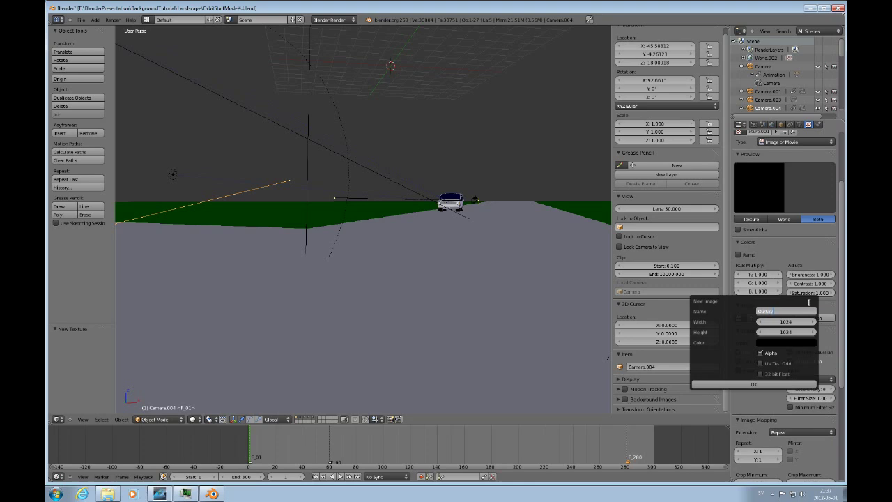
key("Return")
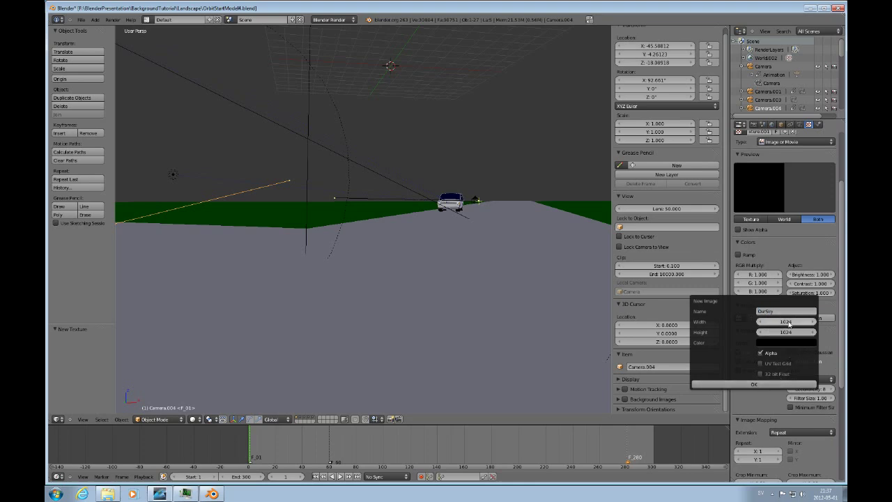
left_click(756, 386)
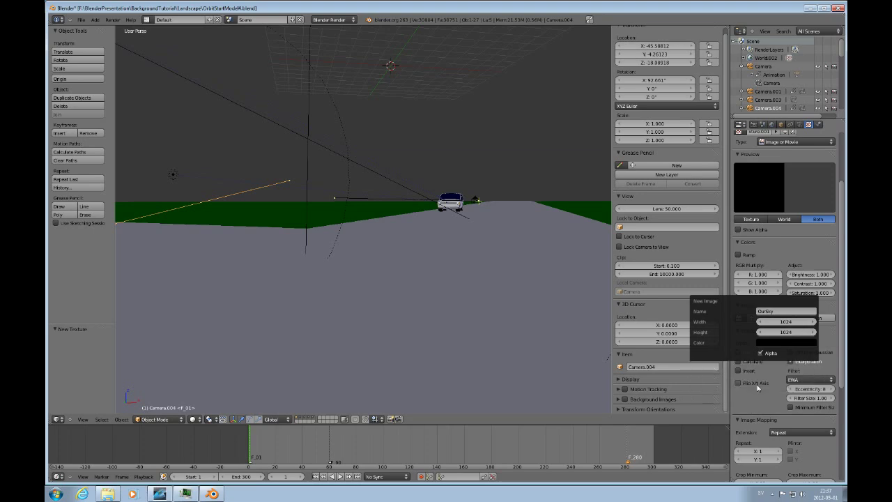
left_click(813, 318)
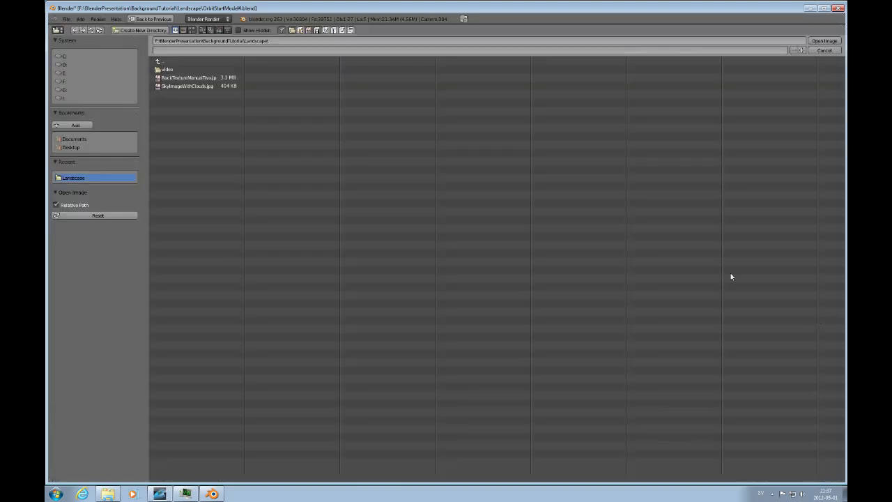
left_click(198, 87)
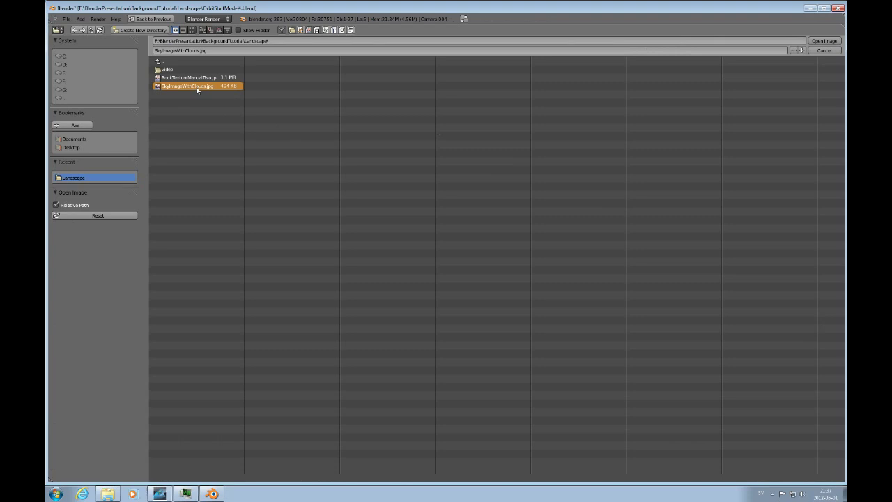
left_click(829, 42)
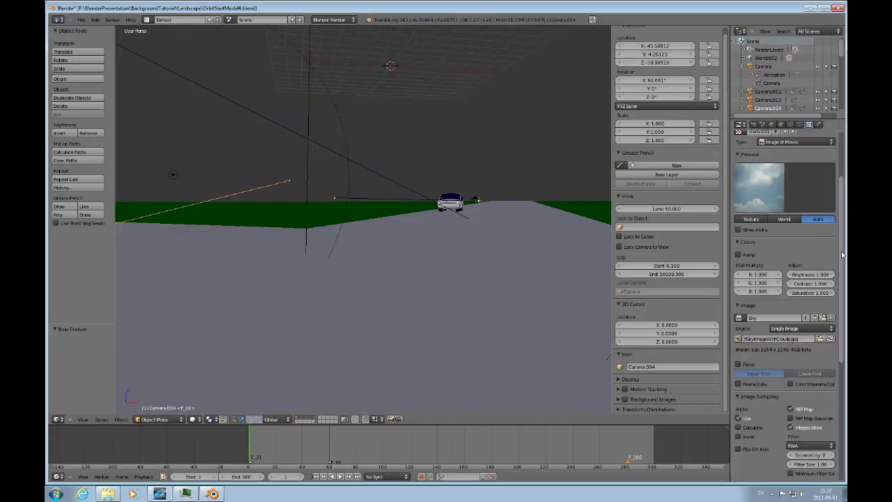
Tick the second Zenith checkbox in the sky texture's Influence panel
left_click_drag(842, 254, 839, 394)
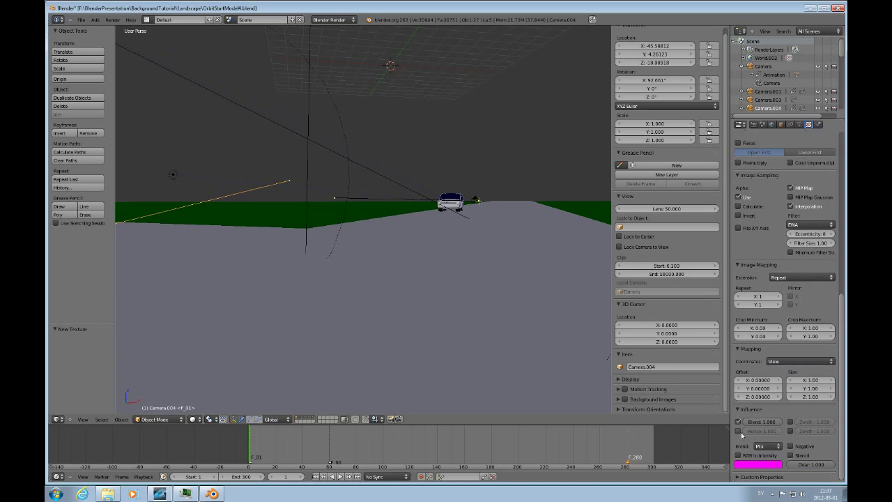
left_click(790, 430)
left_click_drag(842, 418, 845, 224)
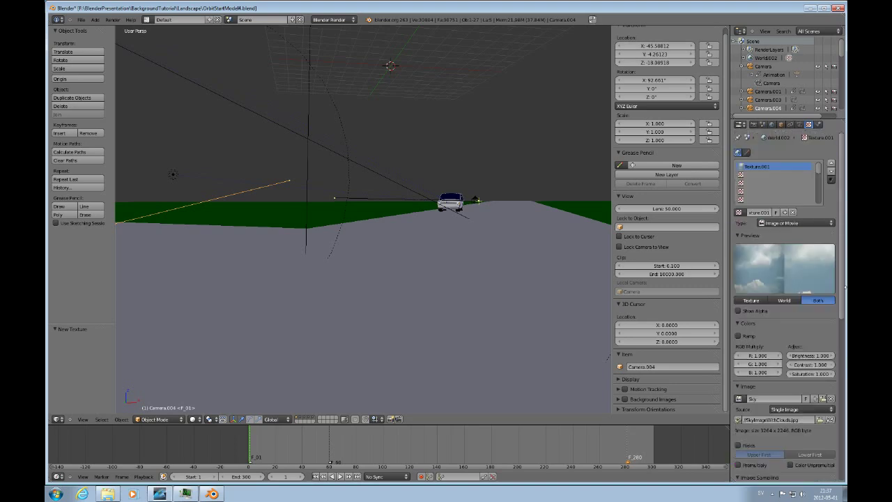
Switch to the camera view (Numpad 0) and render frame 1 with the cloudy sky backdrop
left_click_drag(840, 305, 841, 422)
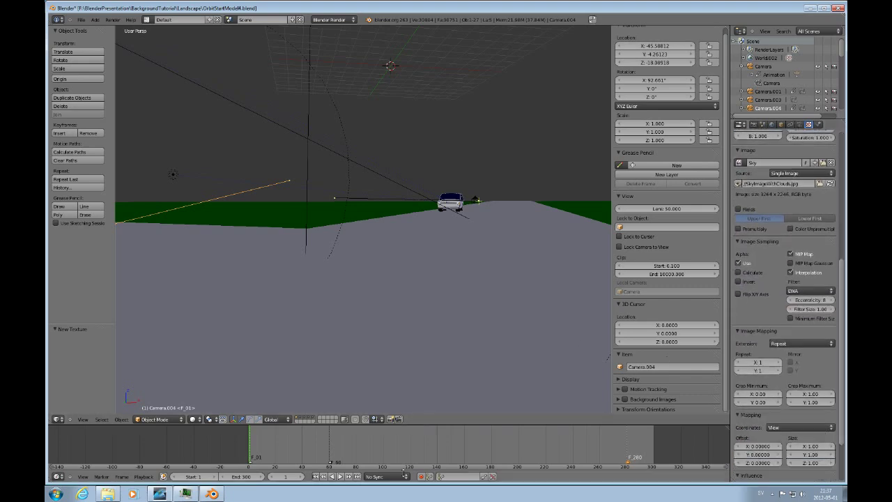
key("KP_0")
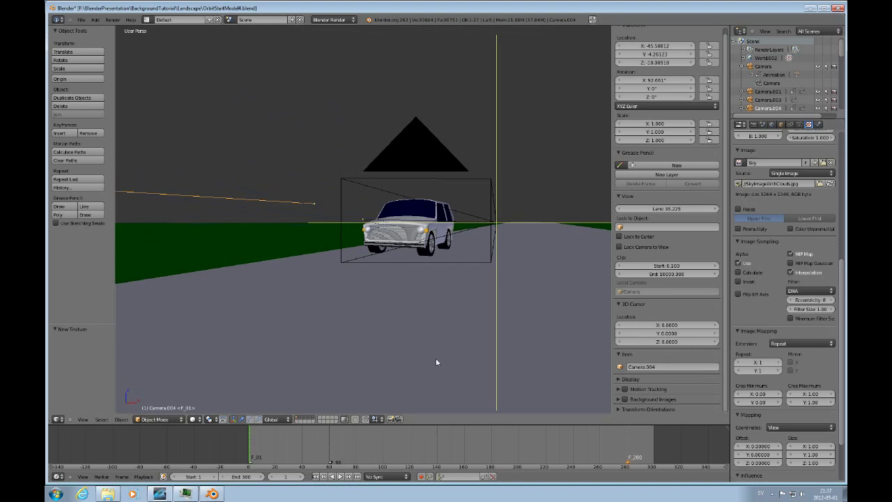
key("F12")
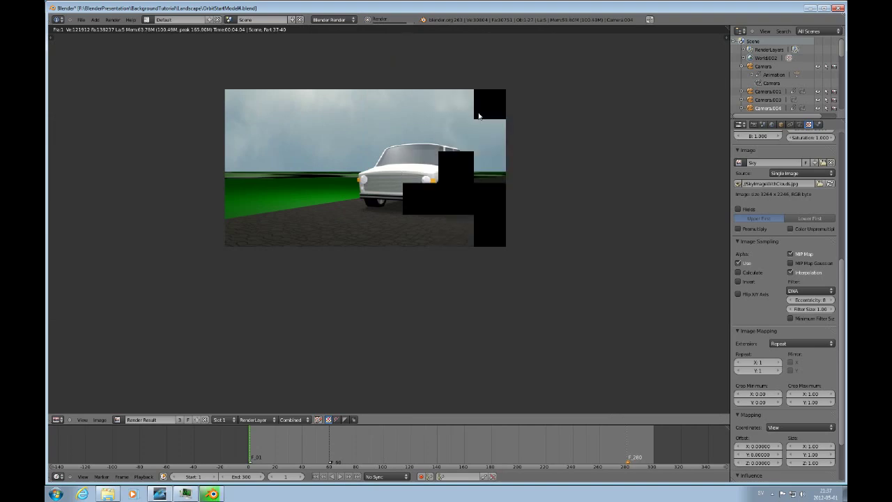
left_click_drag(841, 269, 840, 300)
Set the sky texture mapping coordinates to Global, re-render, and inspect the car roof and sky
left_click(831, 363)
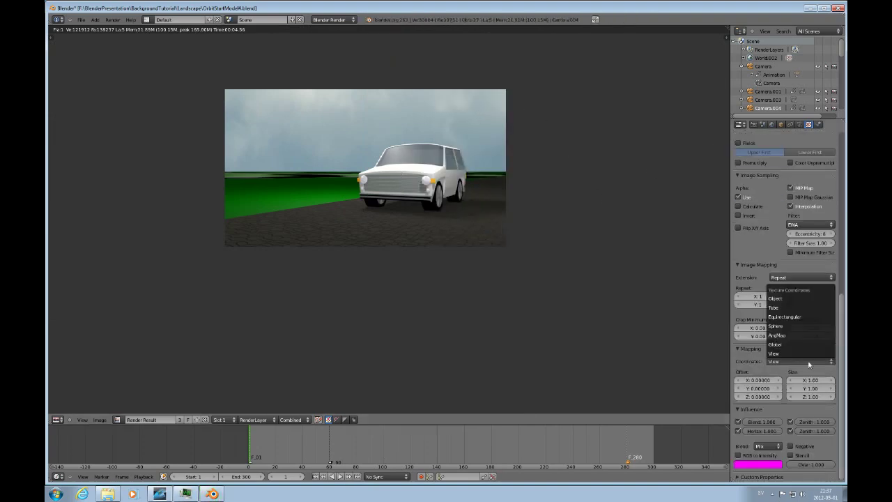
left_click(783, 345)
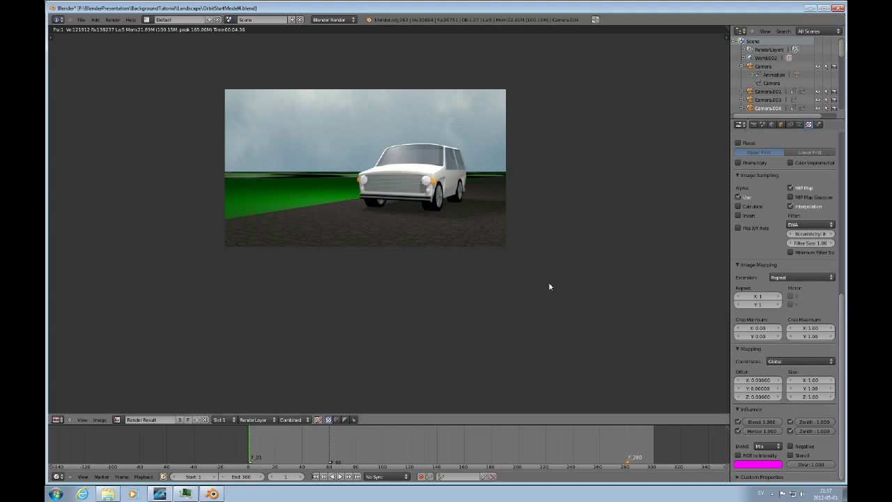
key("F12")
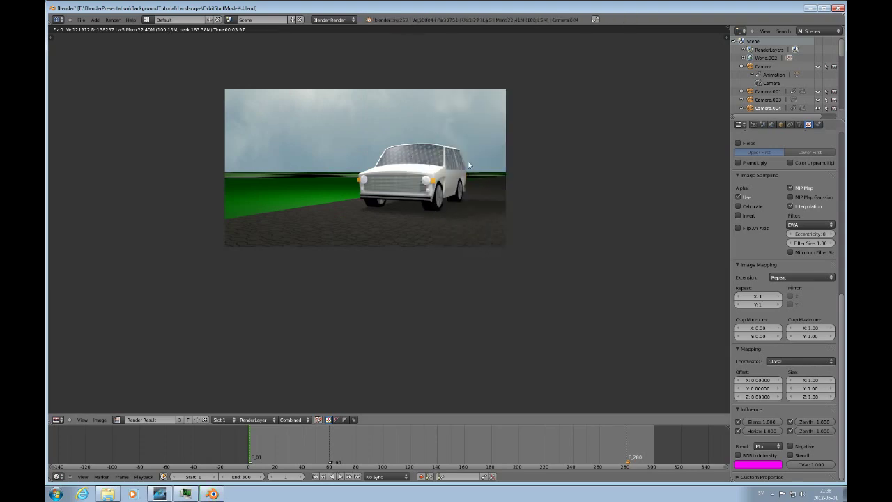
scroll(427, 162, "up", 6)
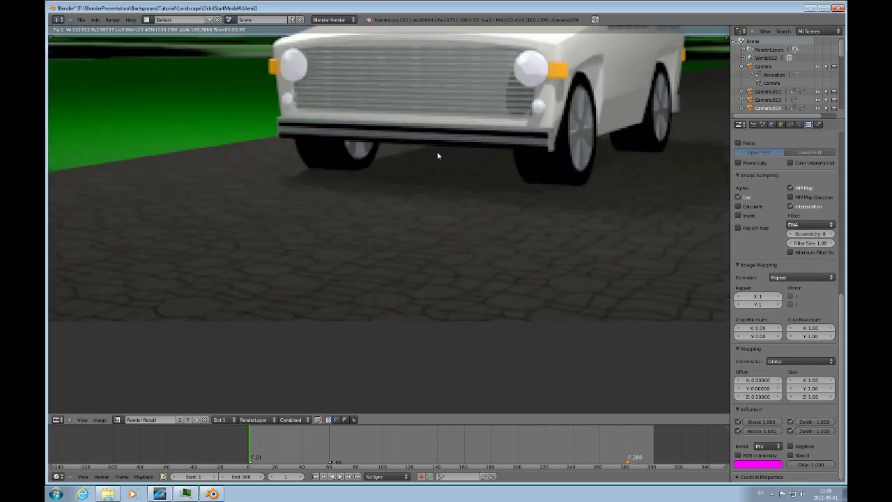
middle_click_drag(477, 164, 476, 301)
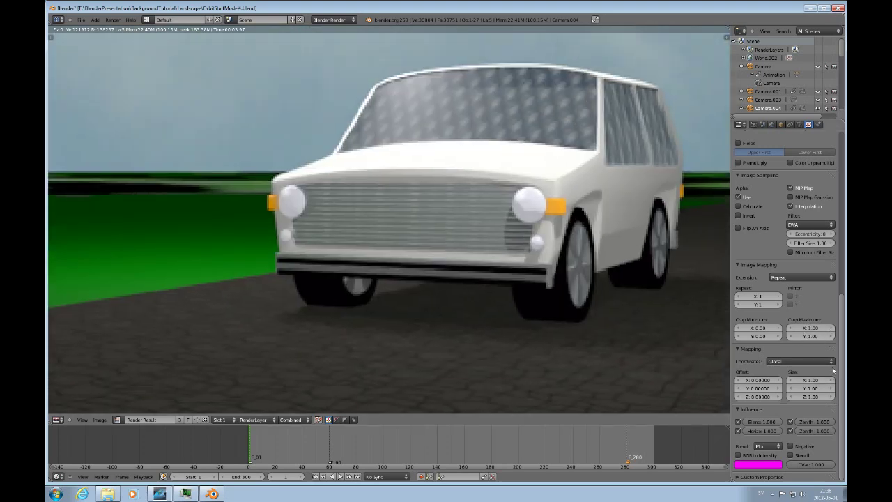
Set the sky image's extension to Extend and re-render
left_click(828, 278)
left_click(792, 269)
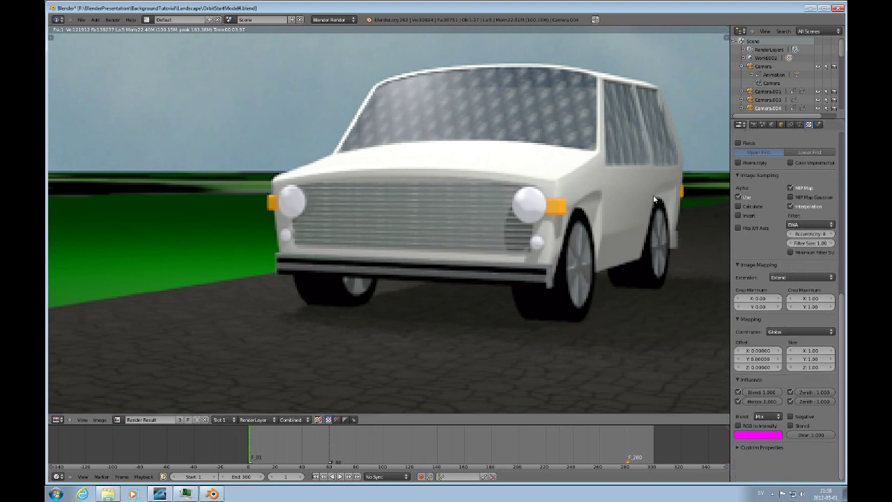
key("F12")
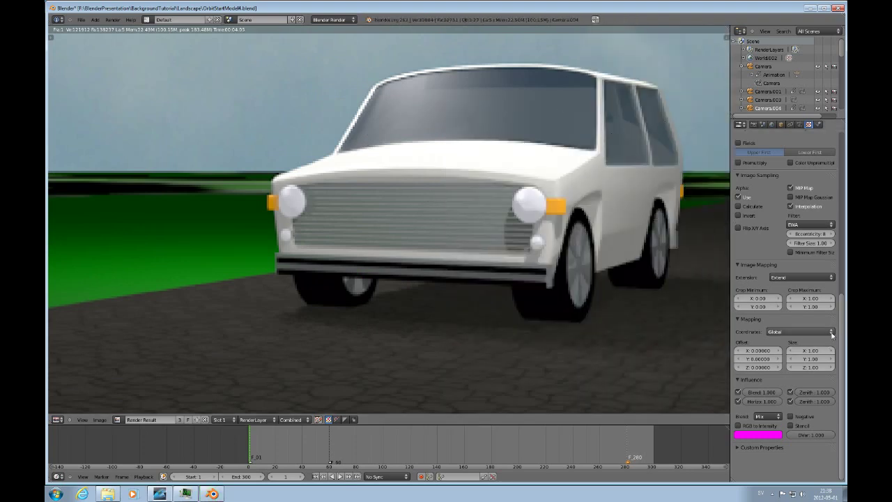
Switch the sky texture coordinates back to View and re-render the car scene
left_click(793, 332)
left_click(791, 324)
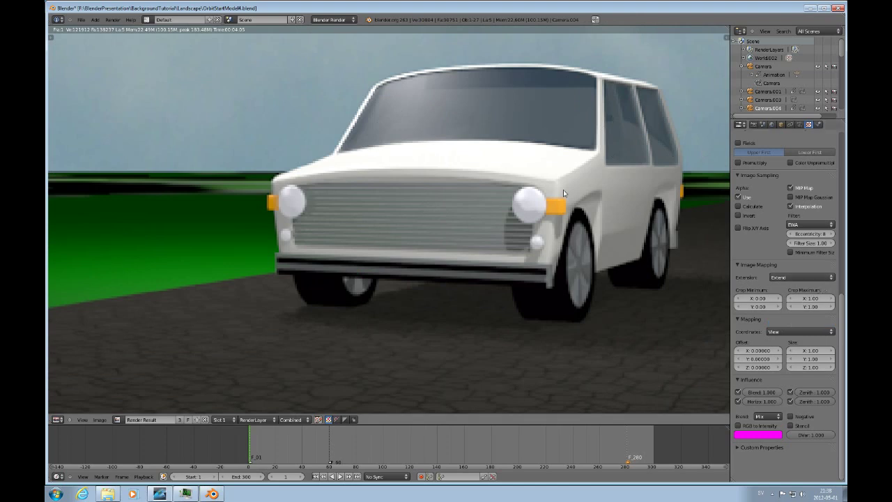
key("F12")
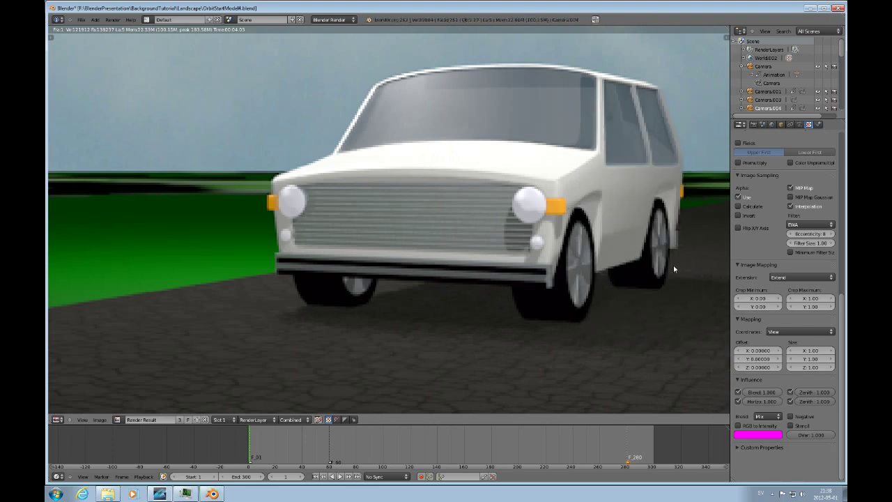
scroll(594, 298, "down", 5)
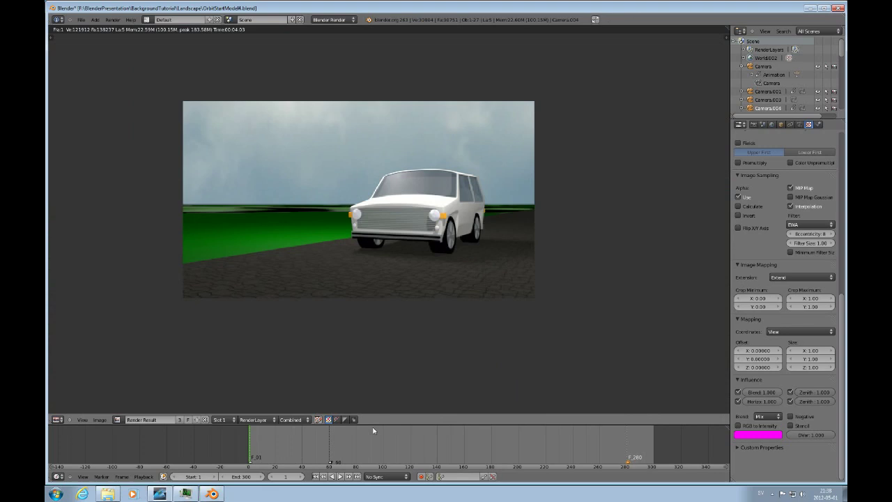
Switch the render area back to the 3D View, play the car animation through, and rewind to frame 1
left_click(58, 418)
left_click(78, 412)
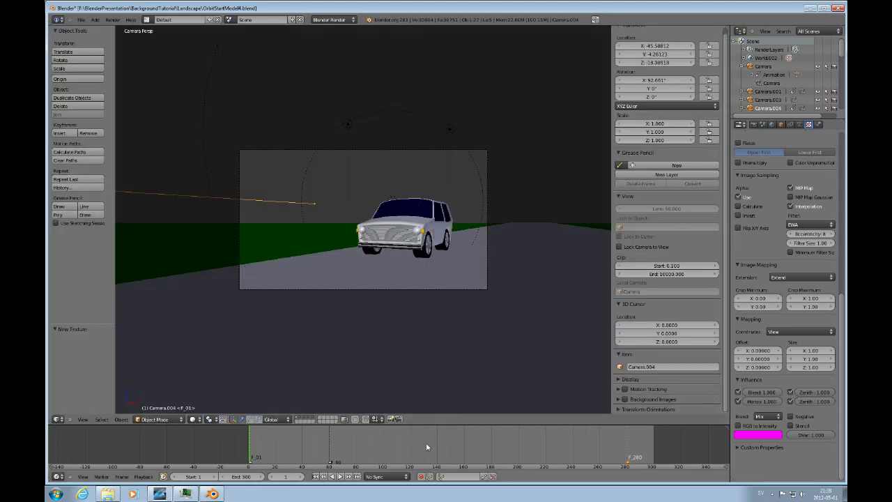
left_click(339, 477)
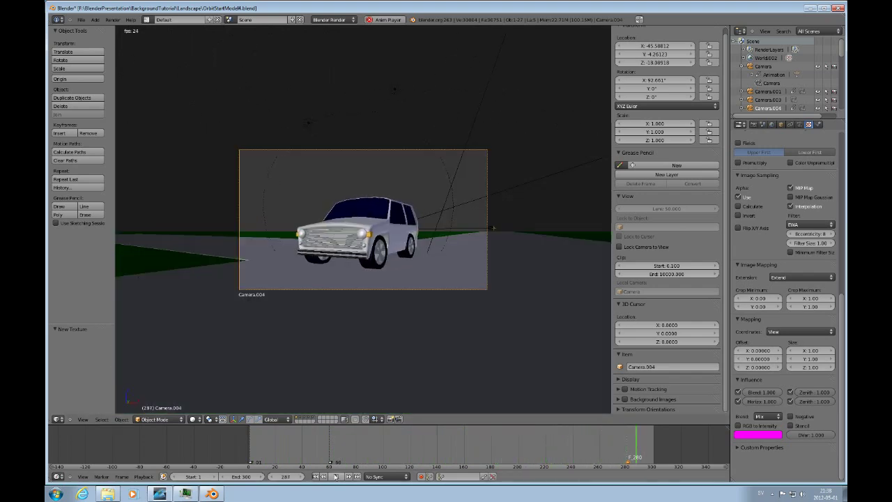
left_click(336, 476)
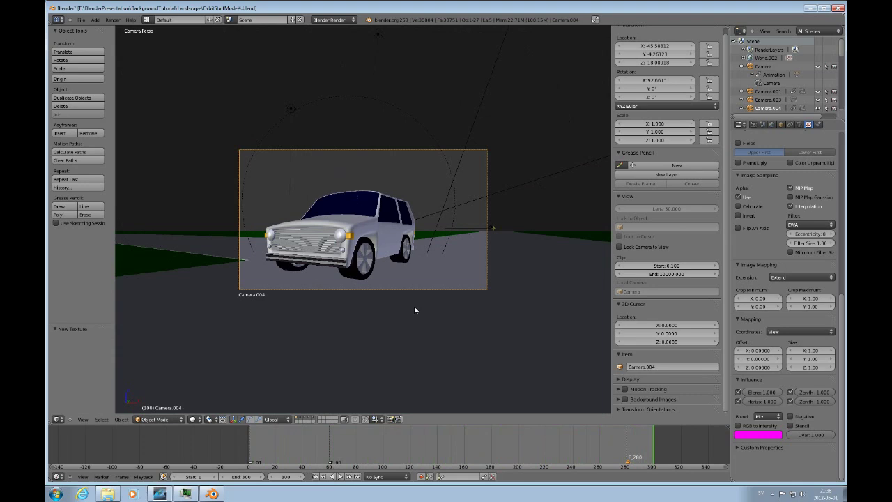
left_click(315, 477)
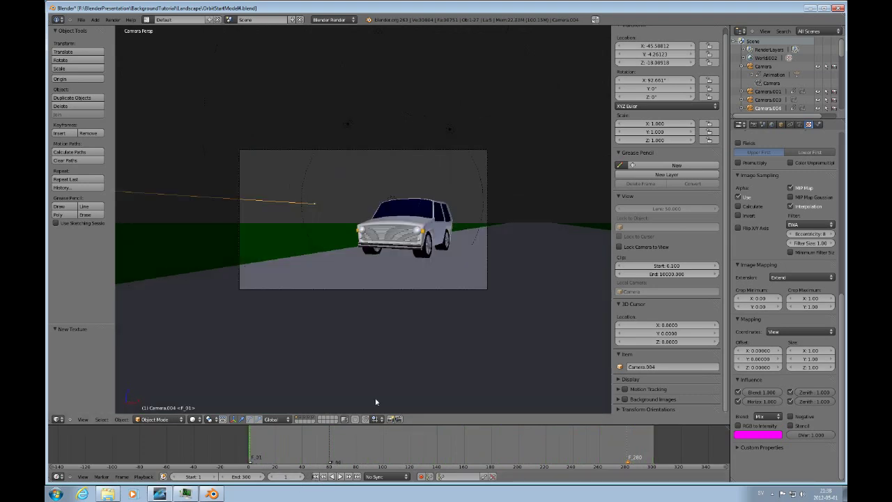
Go to frame 160 and make Camera.004 the active camera, viewing through it
left_click(464, 448)
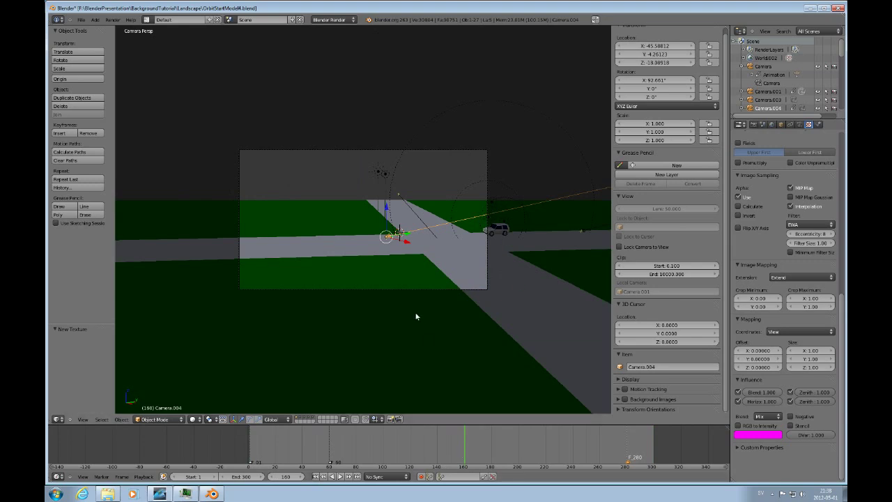
scroll(450, 258, "up", 5)
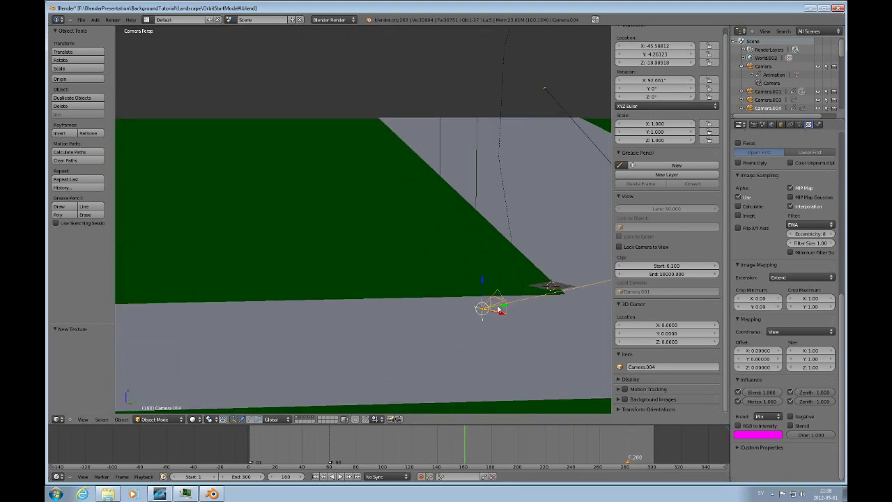
scroll(499, 307, "down", 2)
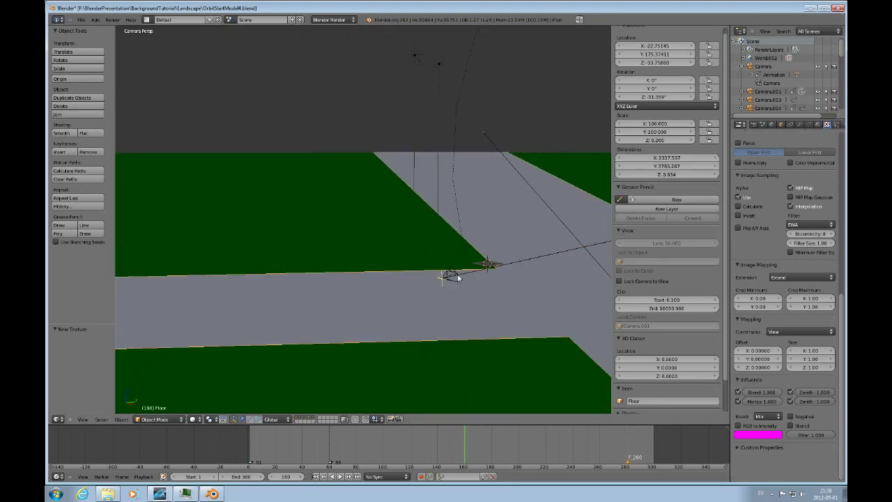
key("KP_0")
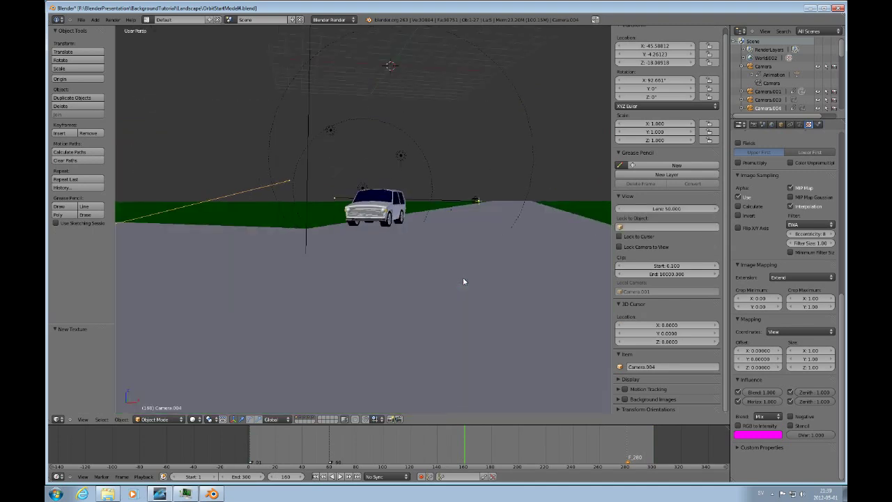
key("ctrl+KP_0")
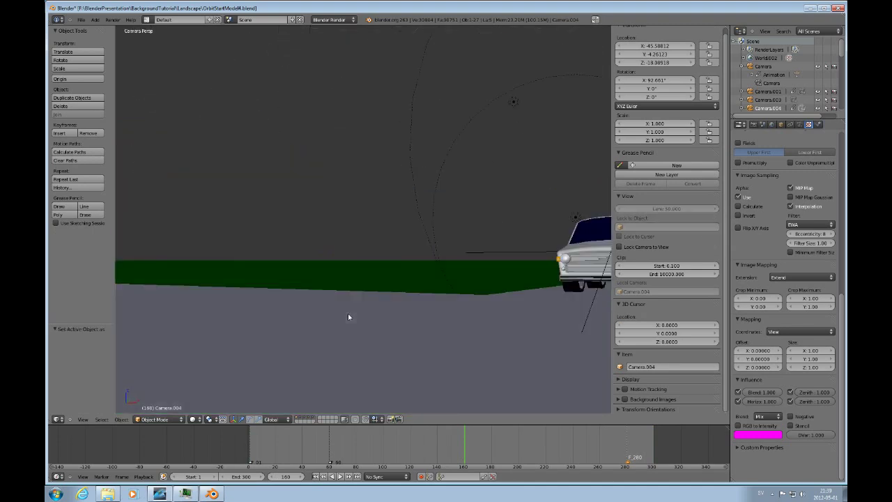
Add a time marker at frame 160 in the timeline
scroll(435, 335, "down", 1)
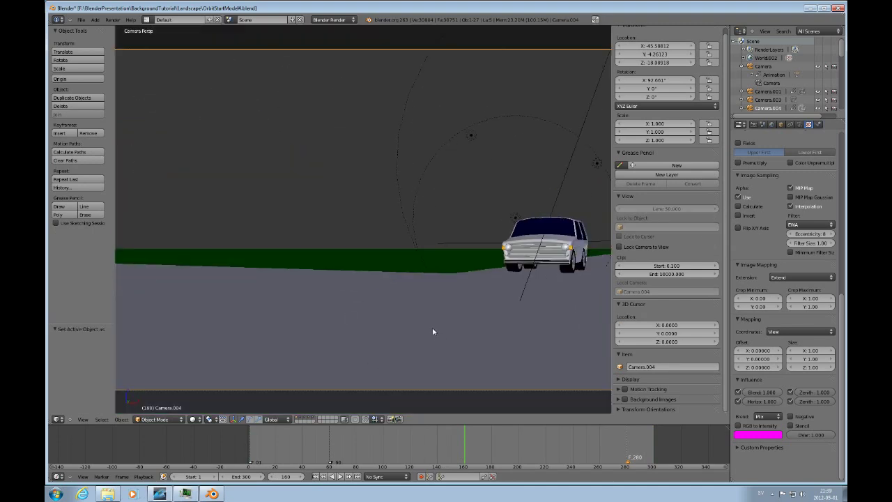
scroll(431, 332, "down", 4)
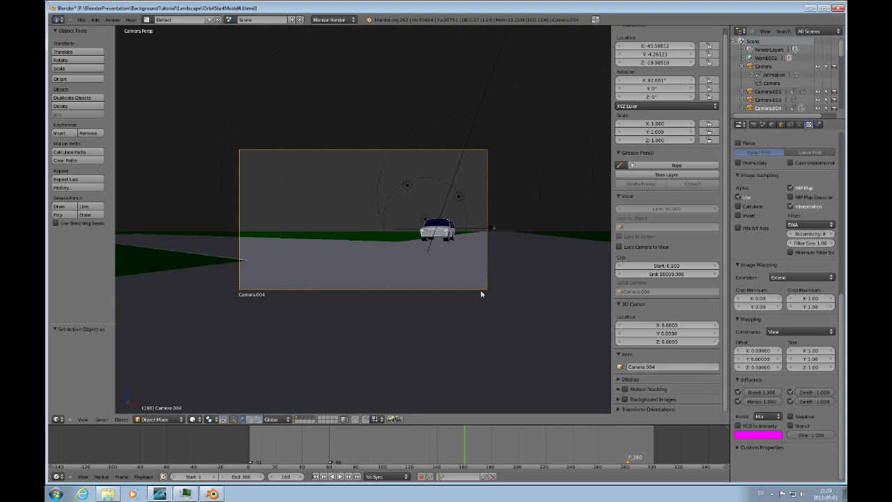
scroll(446, 267, "up", 3)
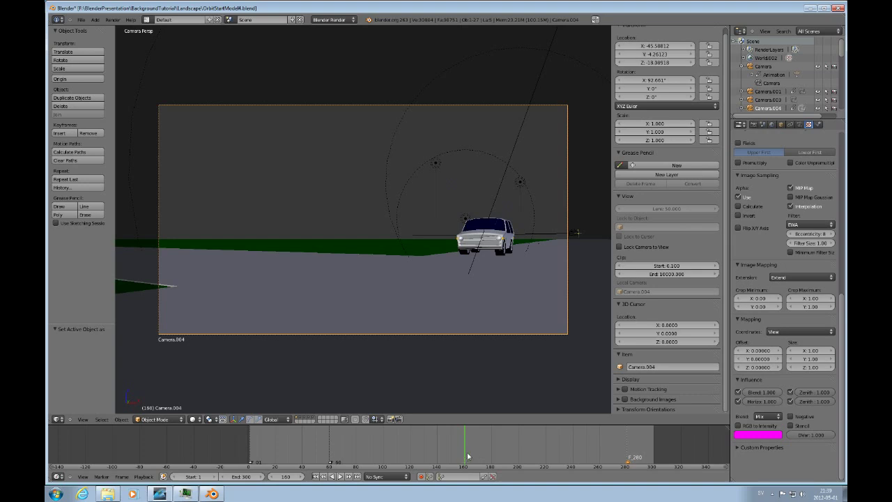
key("m")
Bind Camera.004 to the frame 160 marker and preview the cut, stopping at frame 223
key("ctrl+b")
left_click(332, 476)
left_click(331, 476)
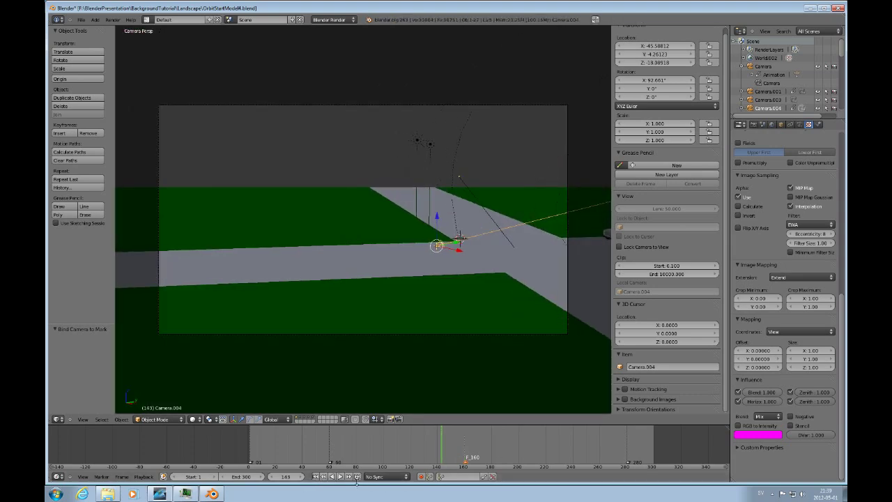
left_click(341, 477)
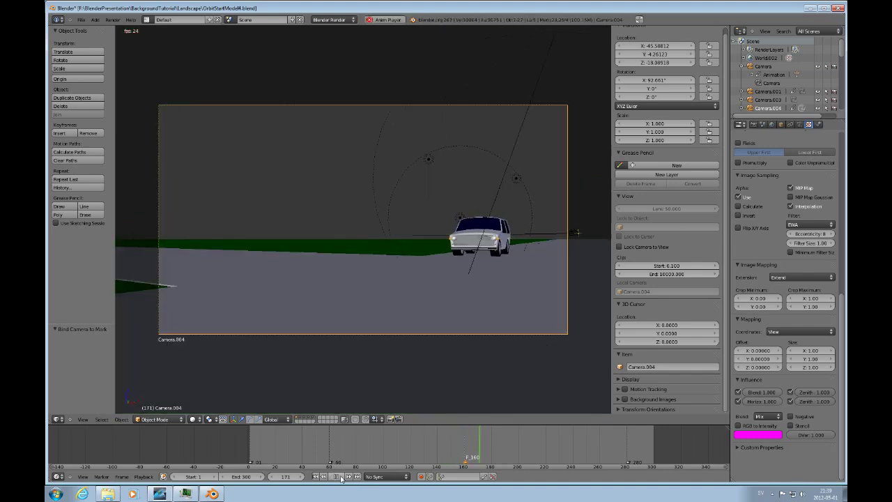
left_click(340, 477)
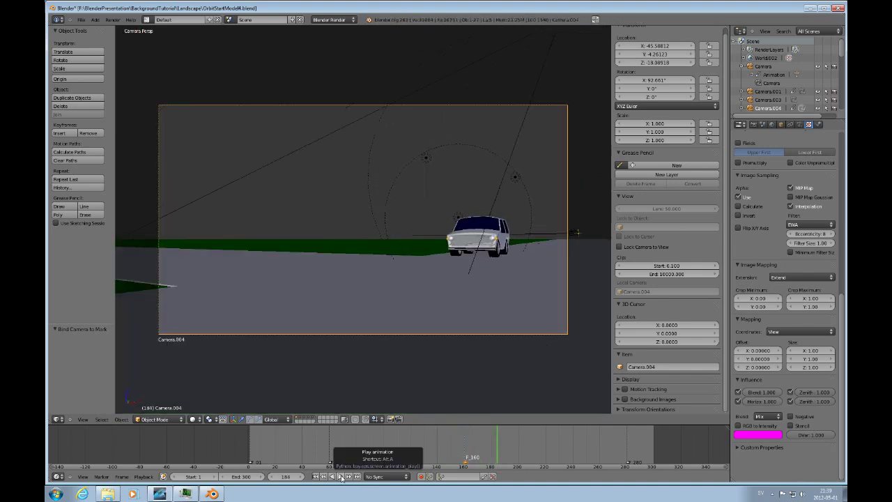
left_click(341, 477)
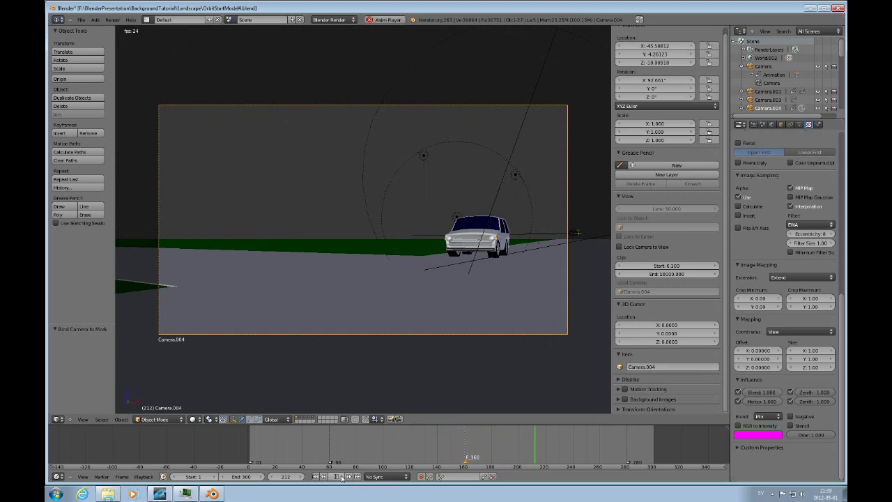
left_click(341, 477)
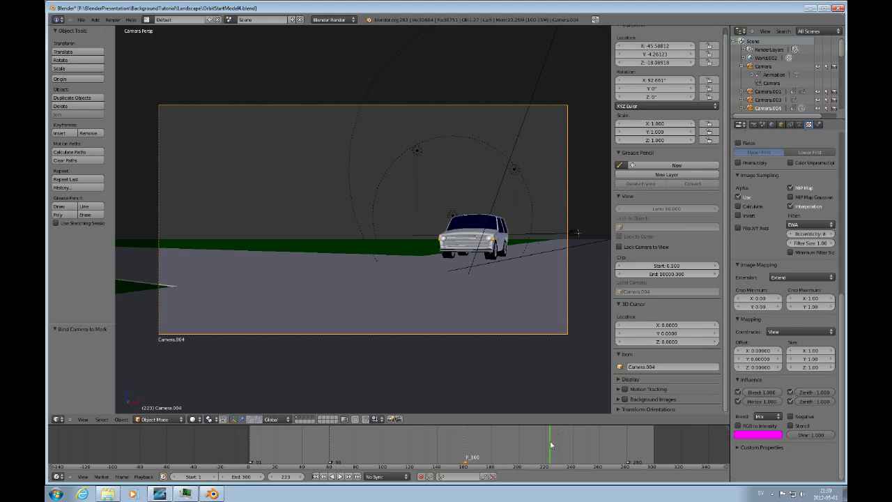
Add the F_223 marker at frame 223 and make Camera.001 the active camera
key("m")
right_click(544, 255)
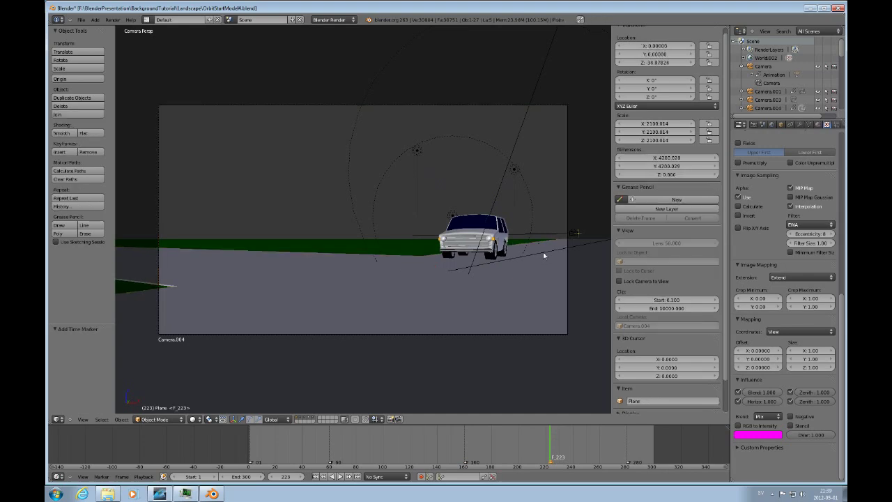
scroll(544, 256, "down", 10)
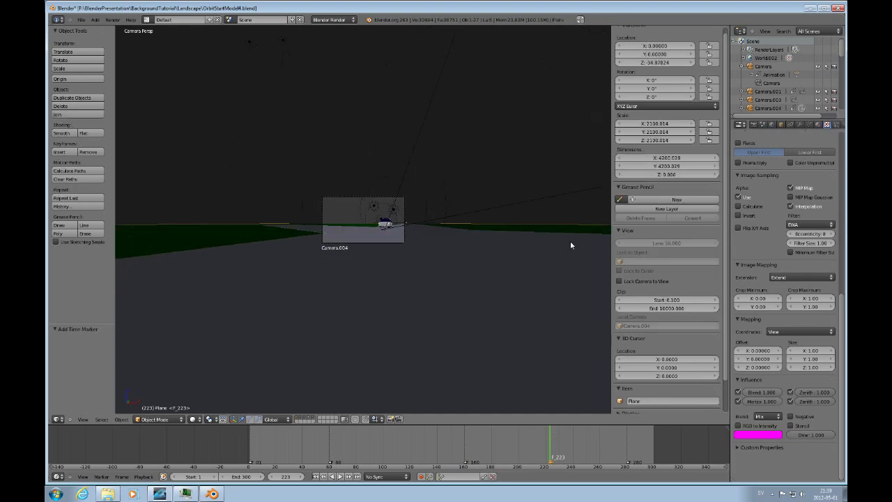
middle_click_drag(567, 231, 467, 268)
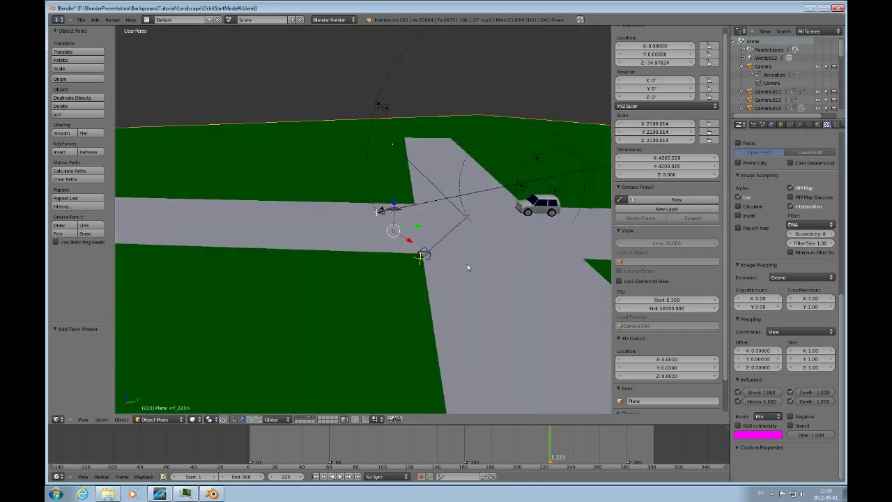
right_click(422, 256)
key("ctrl+KP_0")
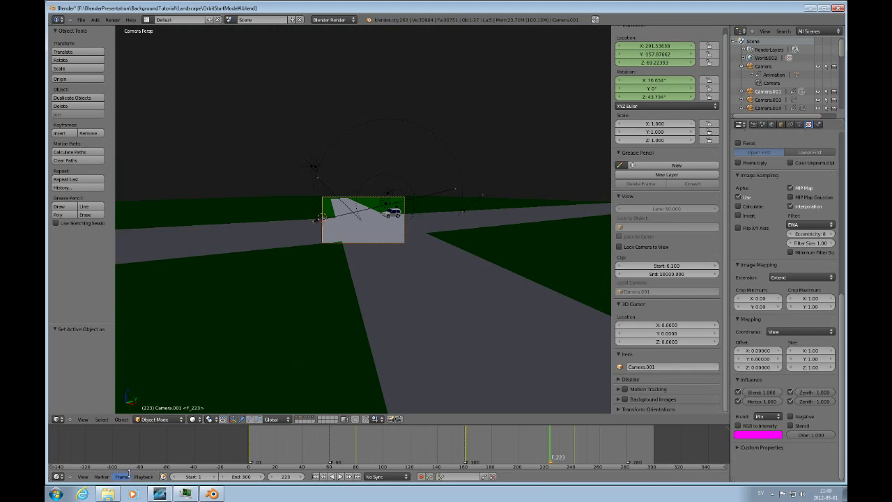
left_click(83, 477)
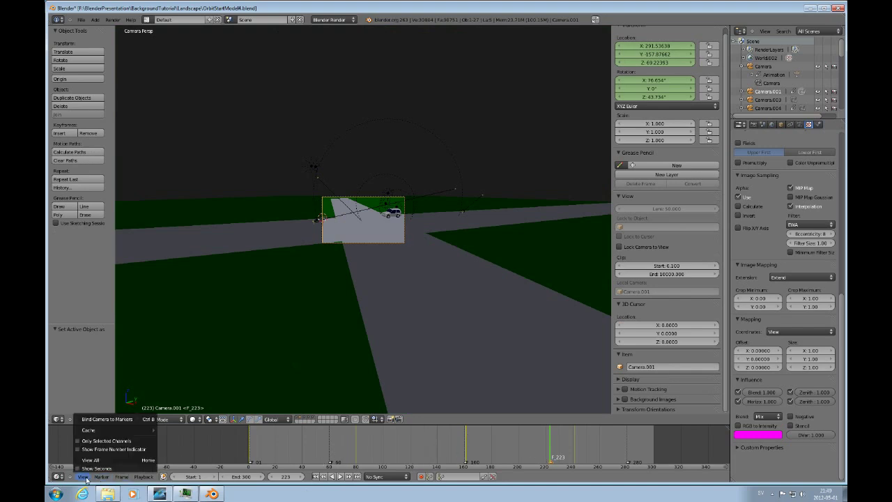
Bind Camera.001 to the F_223 marker, then replay from frame 1 through both camera cuts
left_click(115, 420)
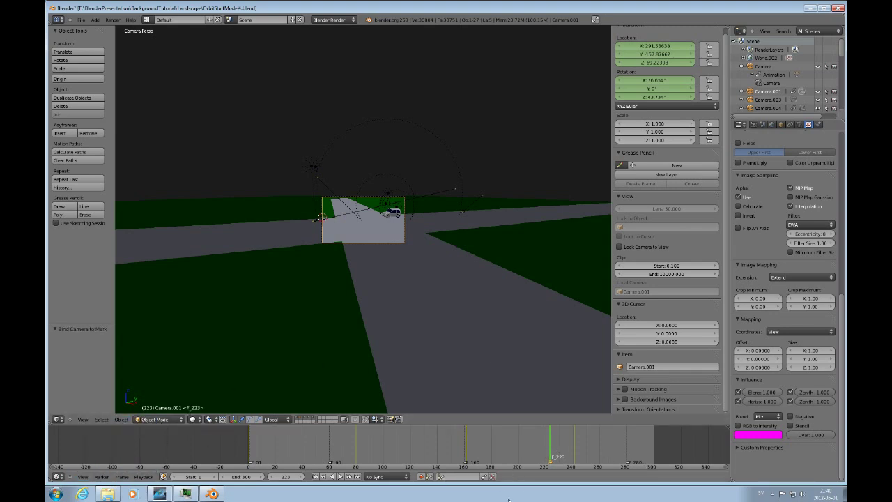
left_click(341, 477)
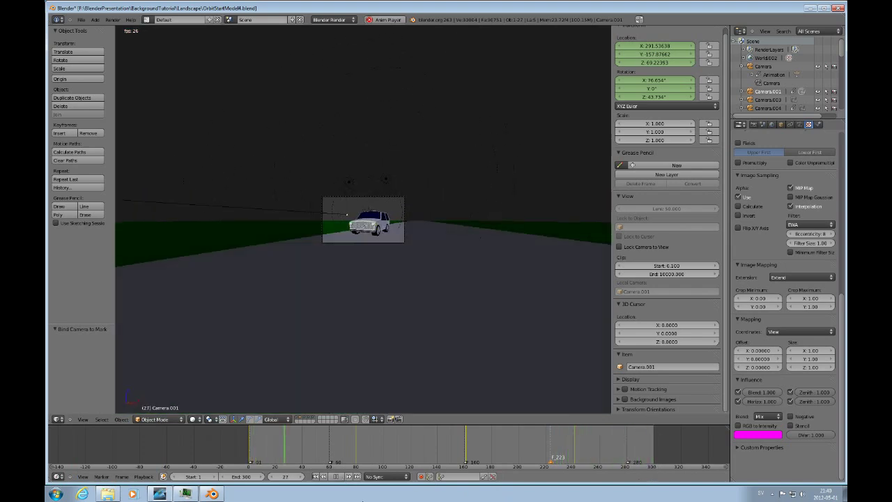
left_click(330, 477)
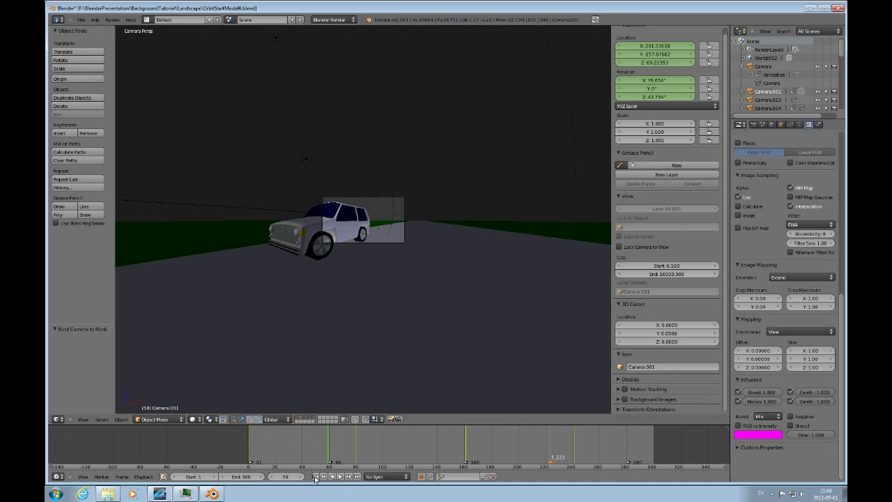
left_click(315, 476)
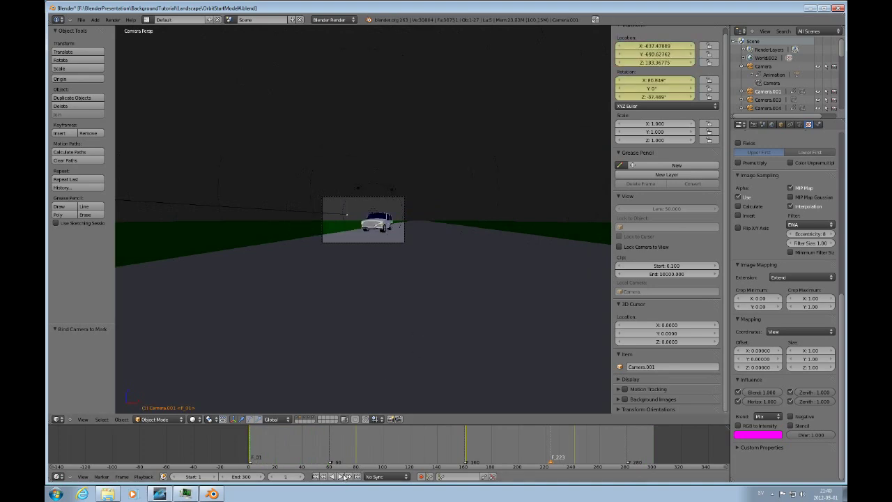
left_click(340, 476)
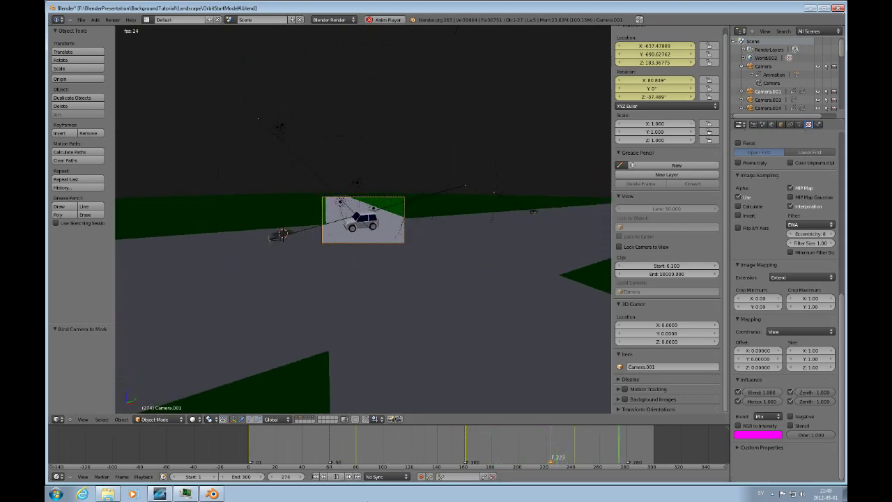
key("Escape")
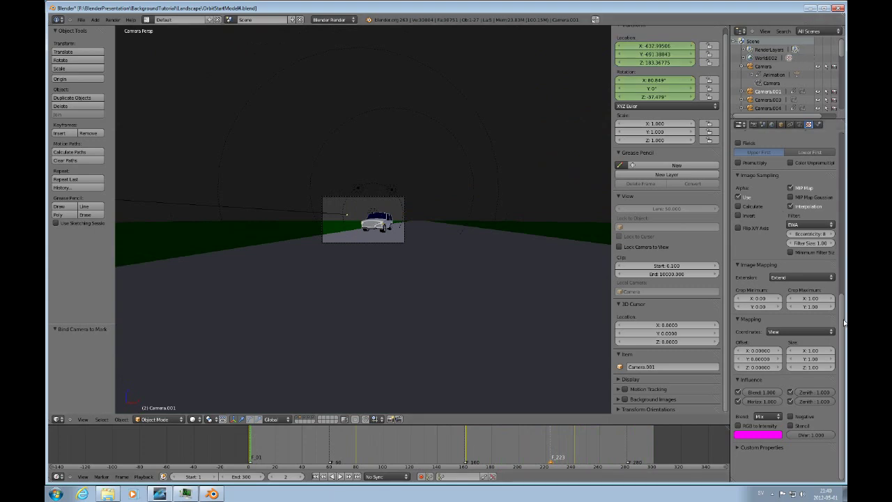
Minimise Blender, watch the OrbitWithRealSky render in the videos folder, then close the player
left_click(808, 8)
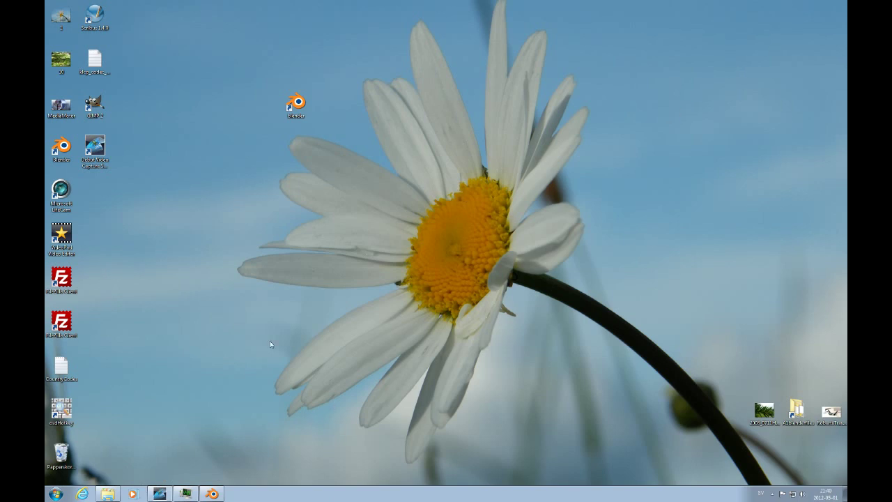
left_click(108, 494)
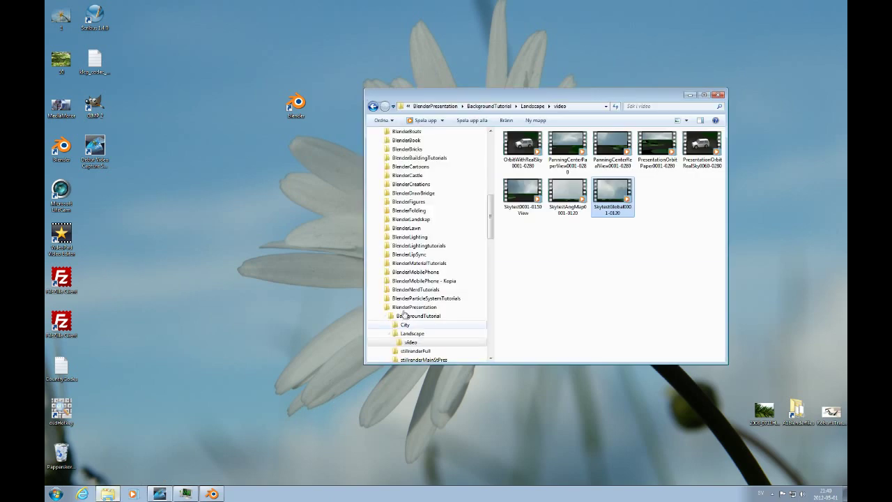
double_click(521, 147)
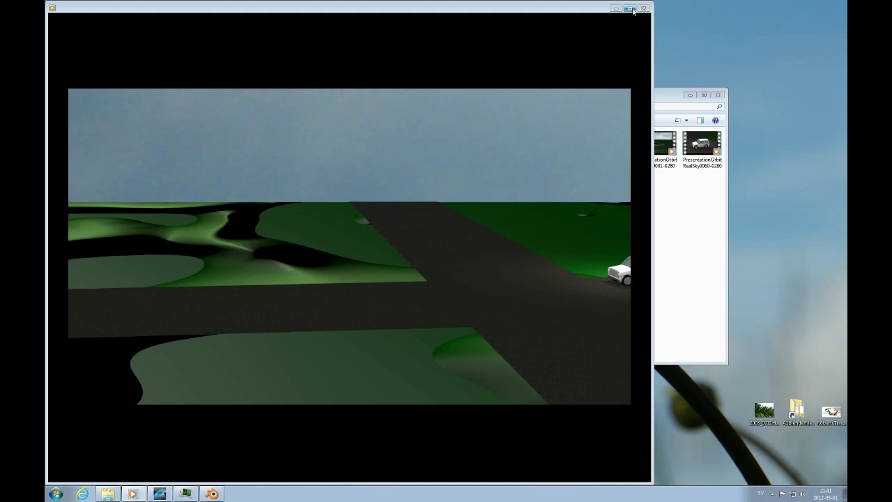
left_click(631, 9)
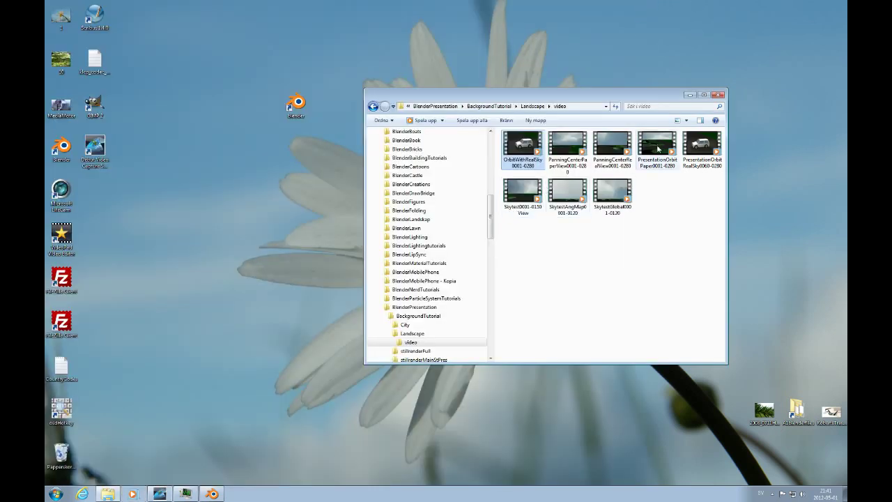
double_click(658, 147)
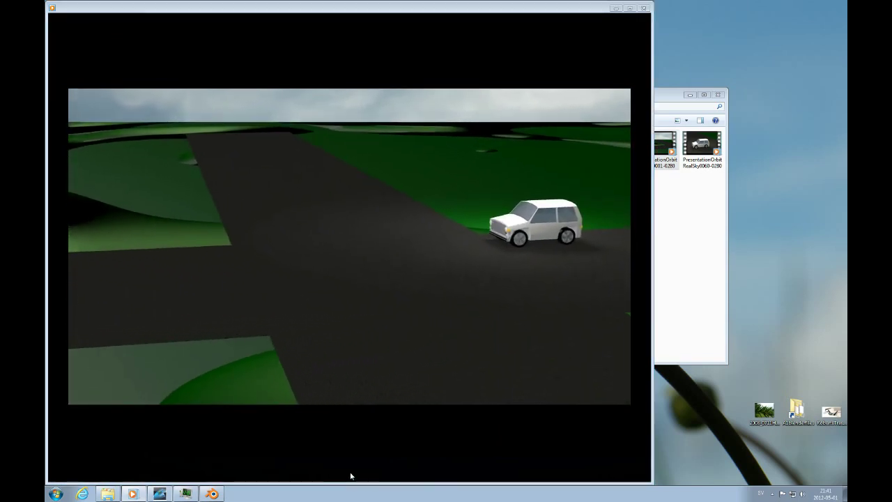
left_click(644, 8)
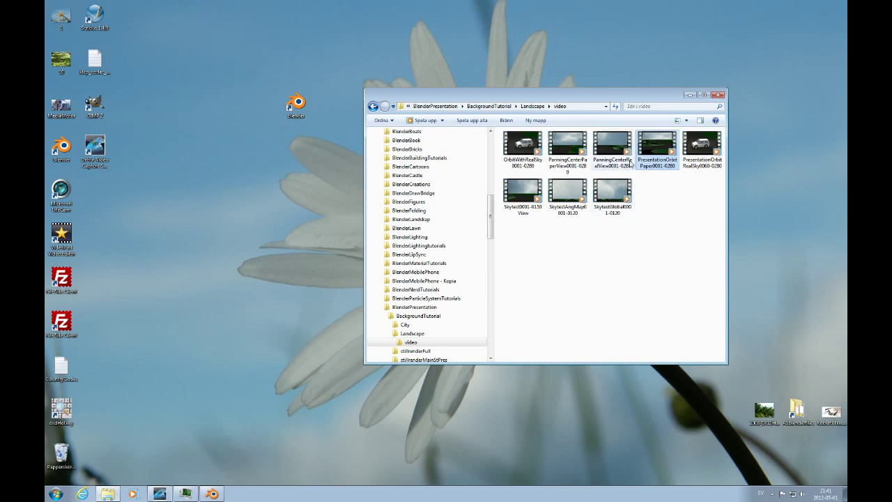
double_click(572, 145)
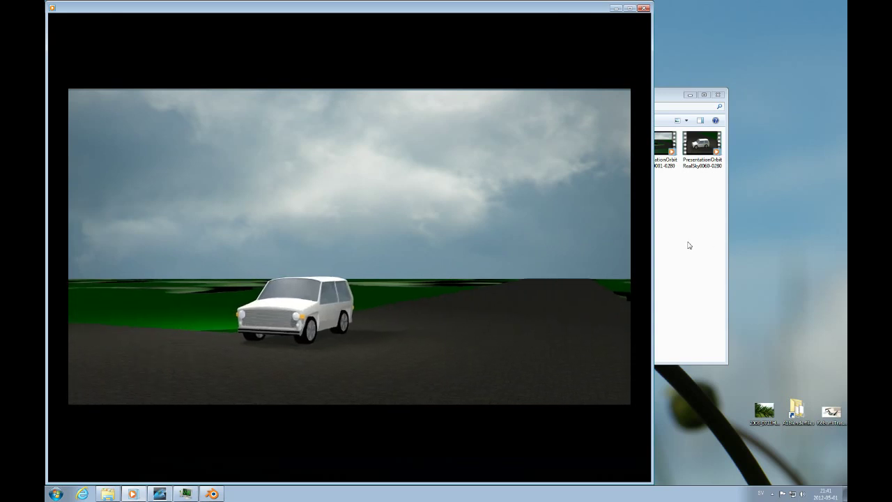
left_click(647, 9)
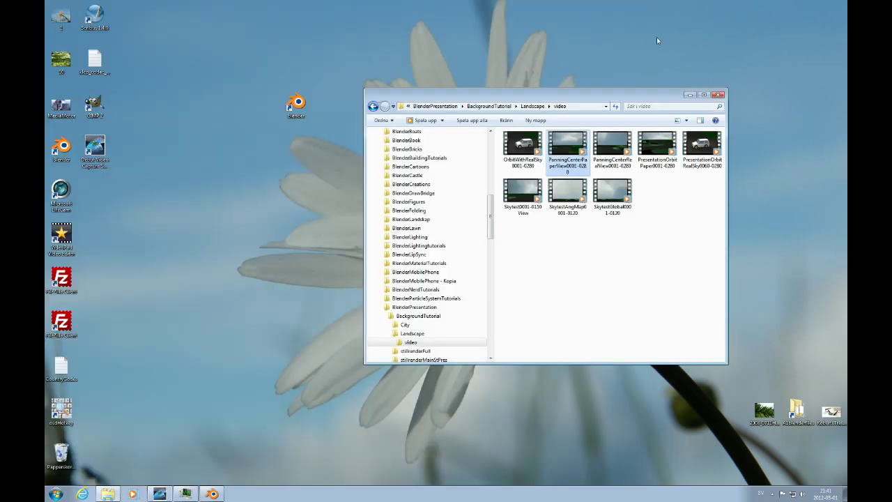
double_click(607, 165)
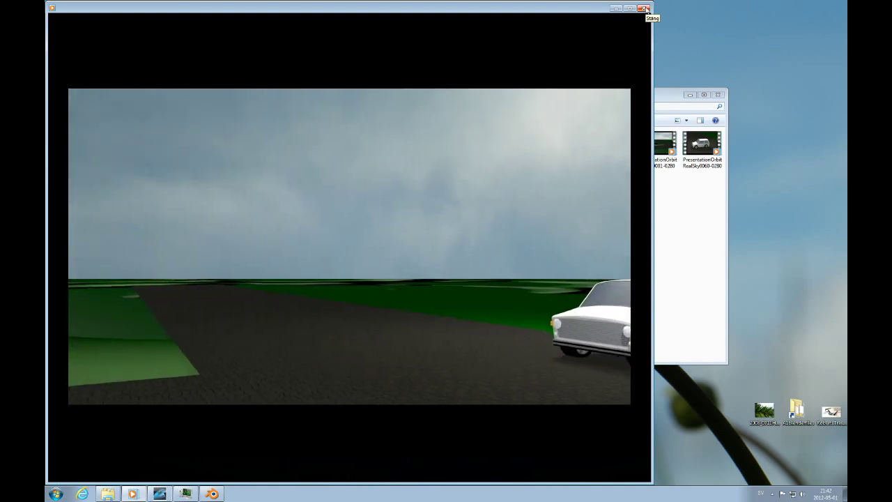
left_click(645, 8)
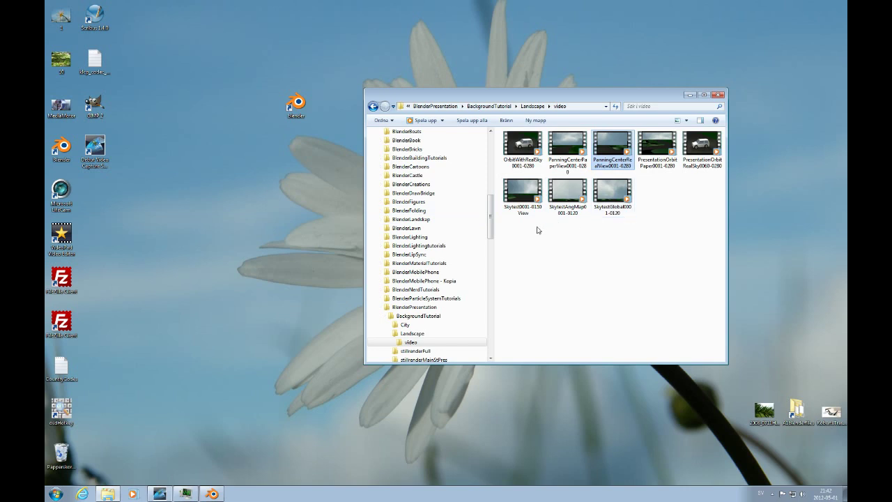
left_click(578, 198)
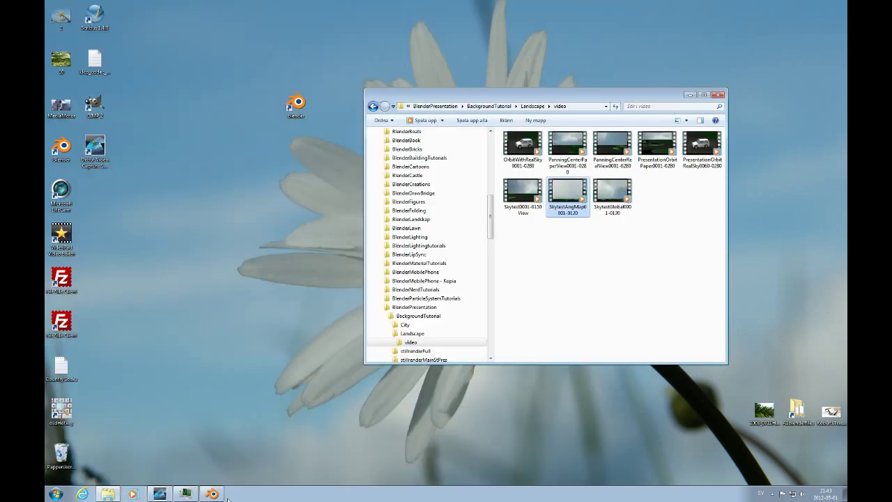
Restore Blender, show the World settings, and toggle Paper Sky off so only Real Sky stays enabled
left_click(211, 493)
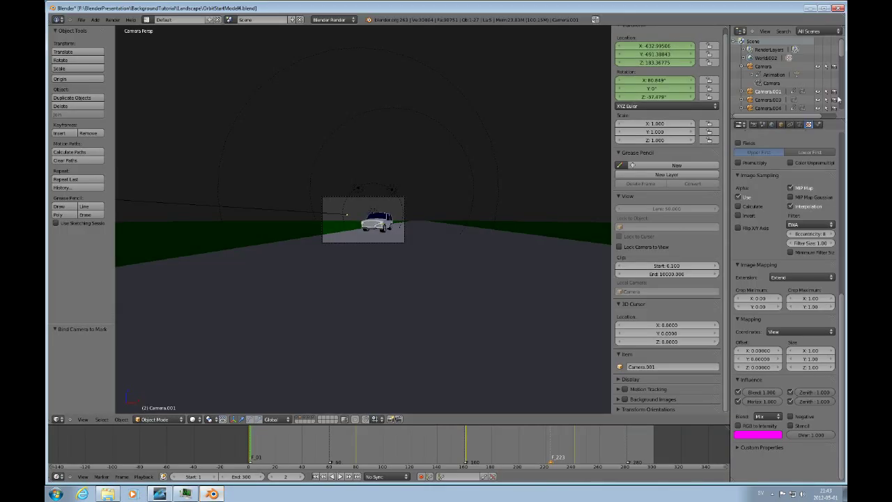
left_click(771, 125)
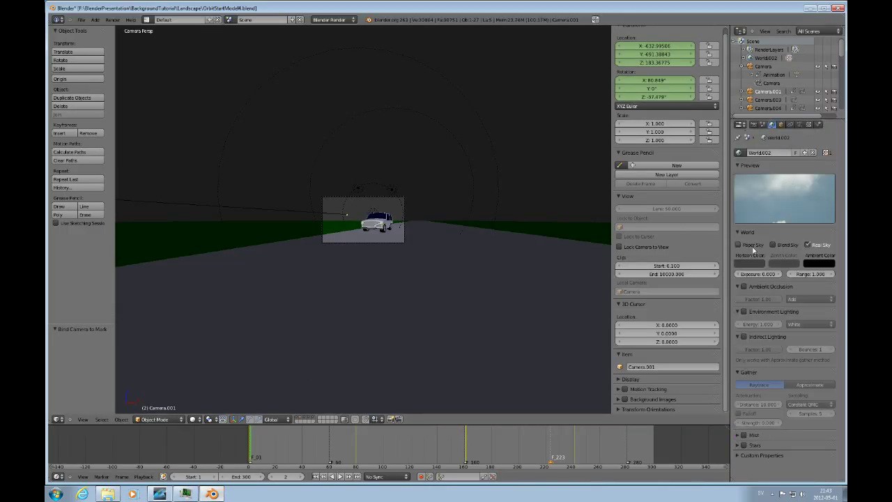
left_click(738, 244)
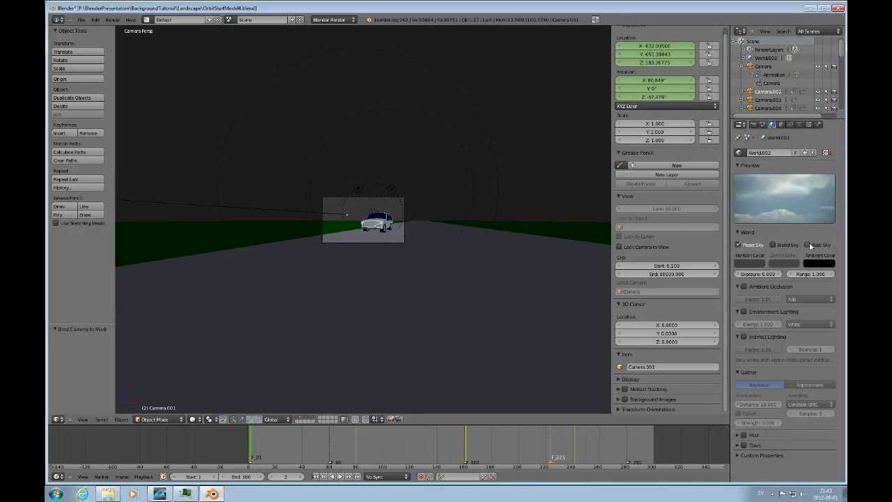
left_click(808, 245)
left_click(738, 245)
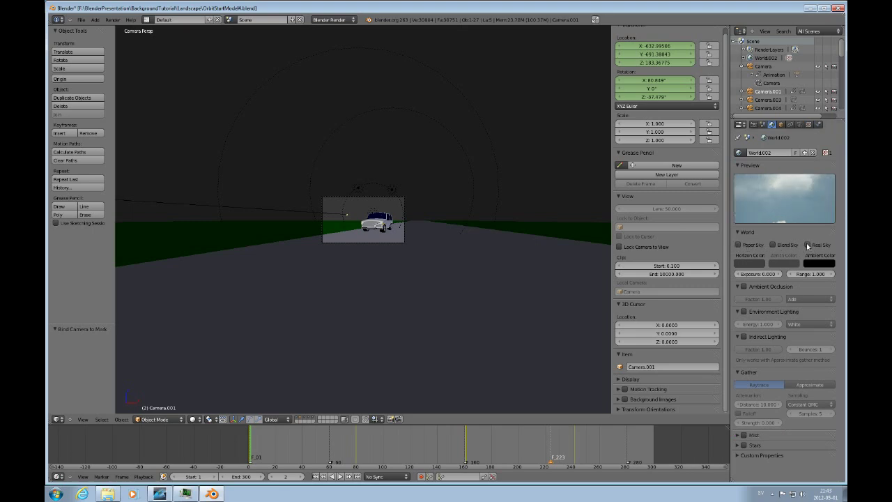
left_click(807, 244)
Show the SkyImageWithClouds.jpg texture settings and frame the camera view in the viewport
left_click(807, 124)
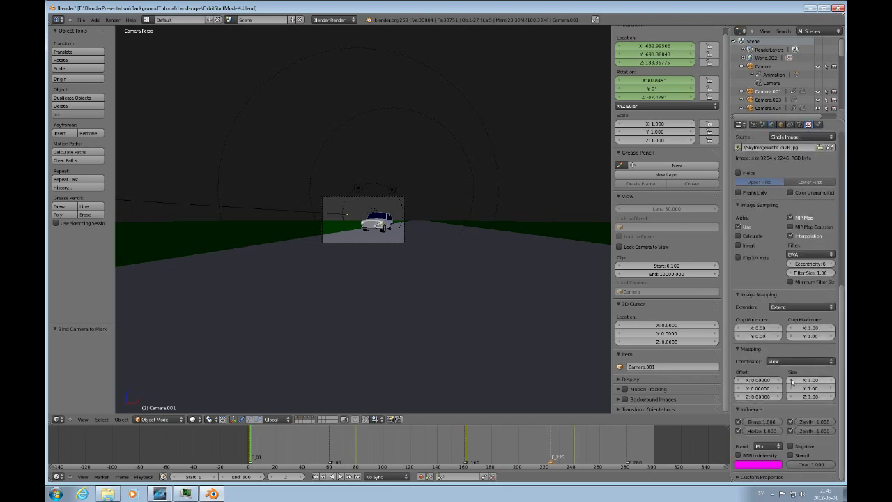
left_click(827, 363)
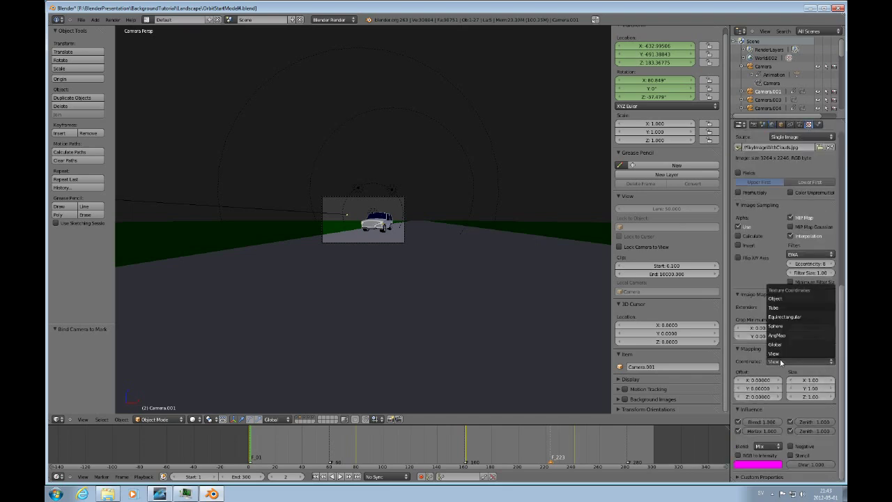
left_click(828, 362)
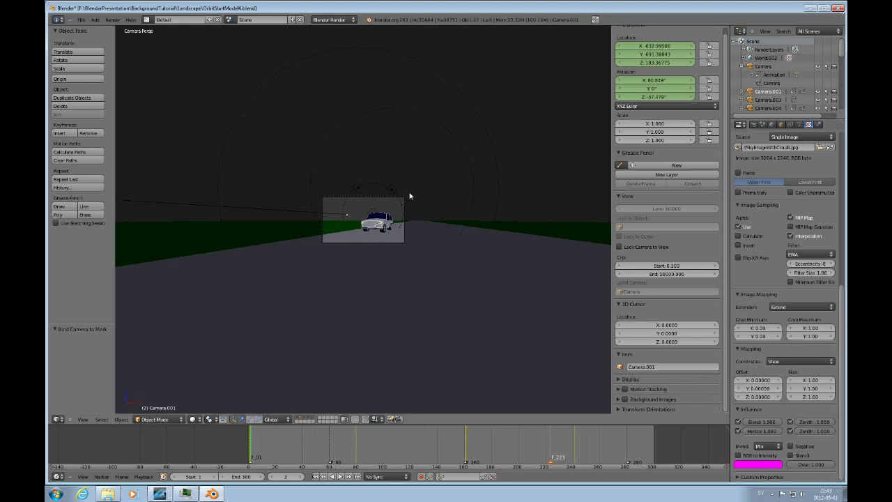
key("Home")
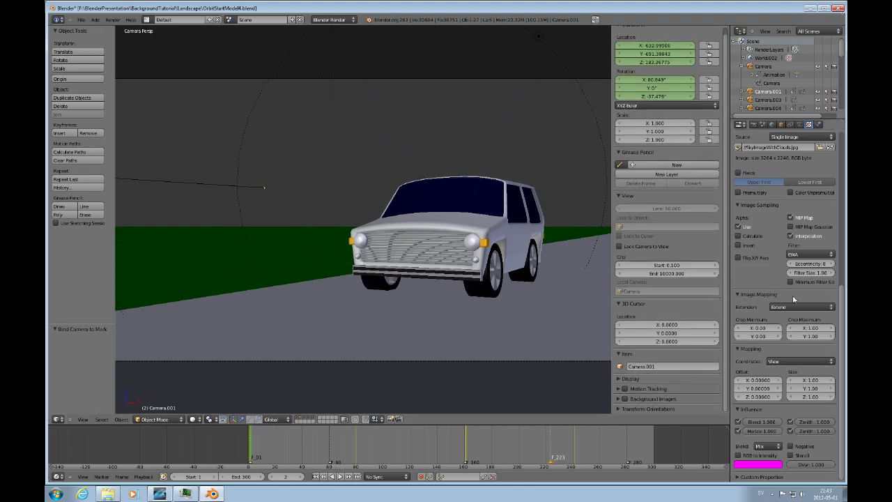
Set the sky image extension to Repeat and mapping coordinates to Global, then render with F12
left_click(829, 307)
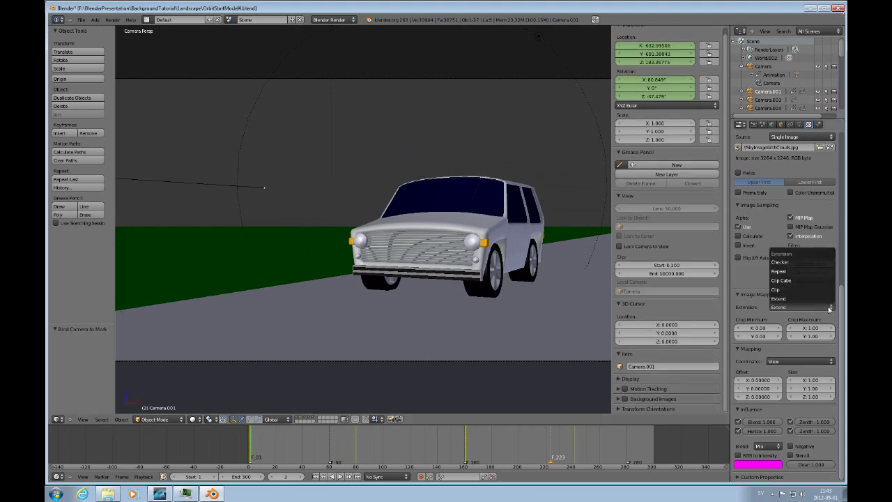
left_click(782, 272)
left_click(827, 392)
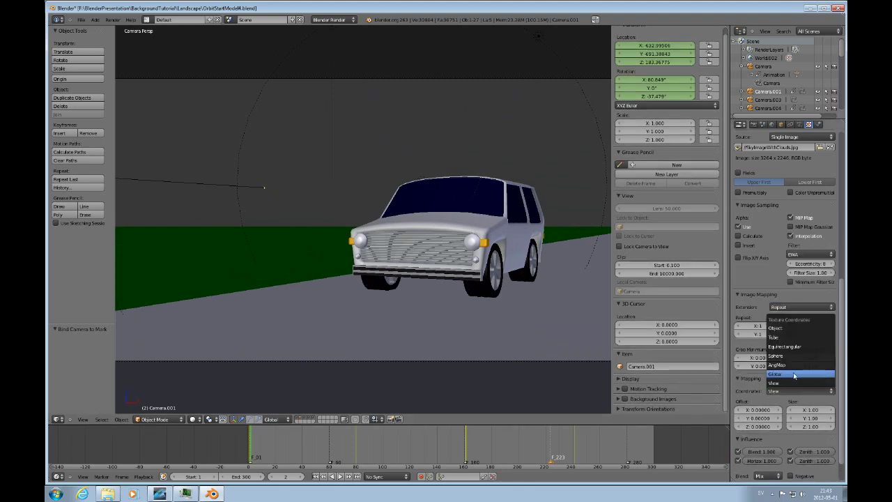
left_click(793, 376)
key("F12")
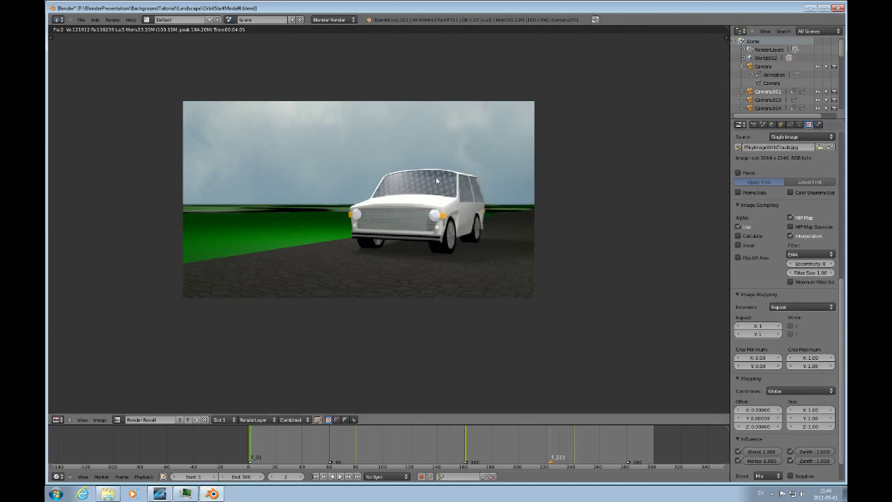
Switch the sky image extension back to Extend, re-render the frame, and minimise Blender
left_click(801, 306)
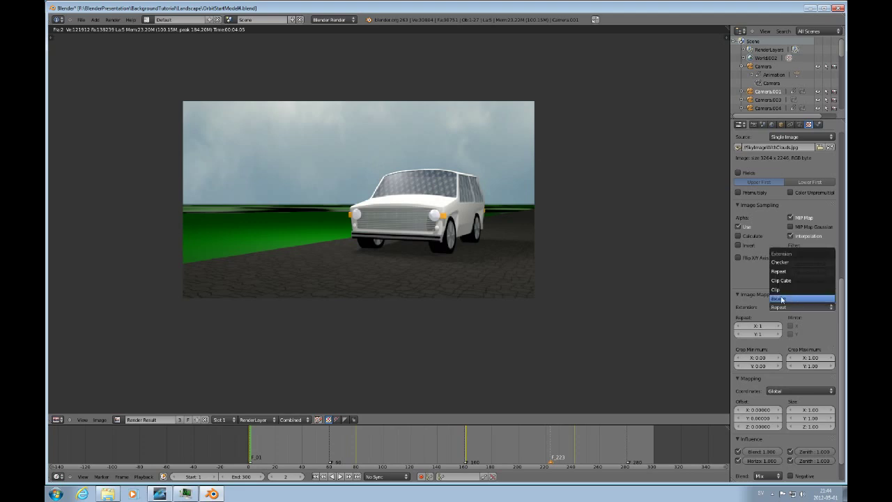
left_click(801, 255)
key("F12")
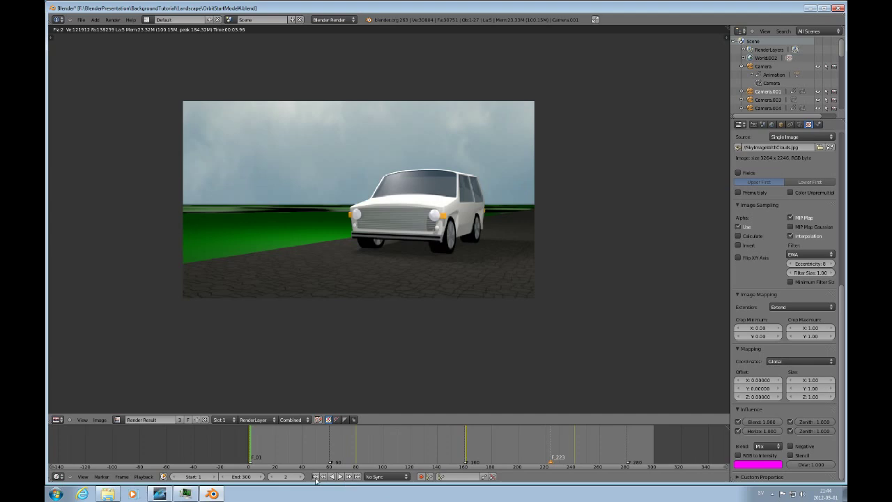
left_click(809, 8)
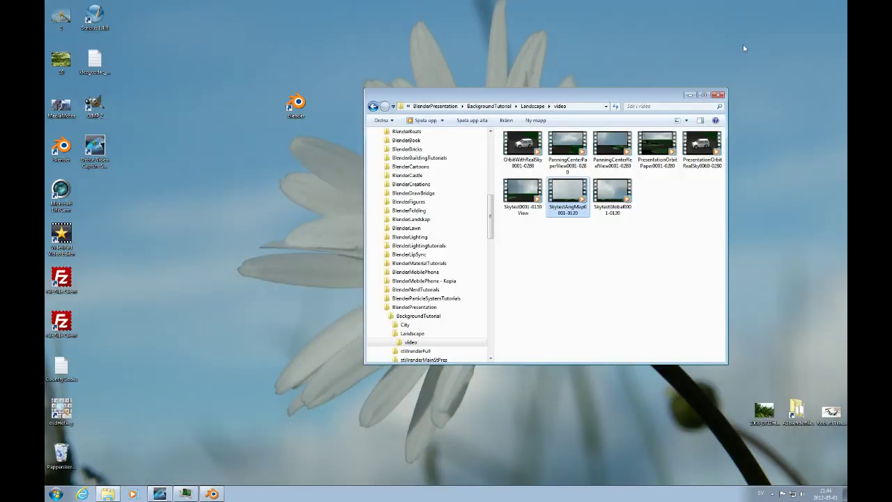